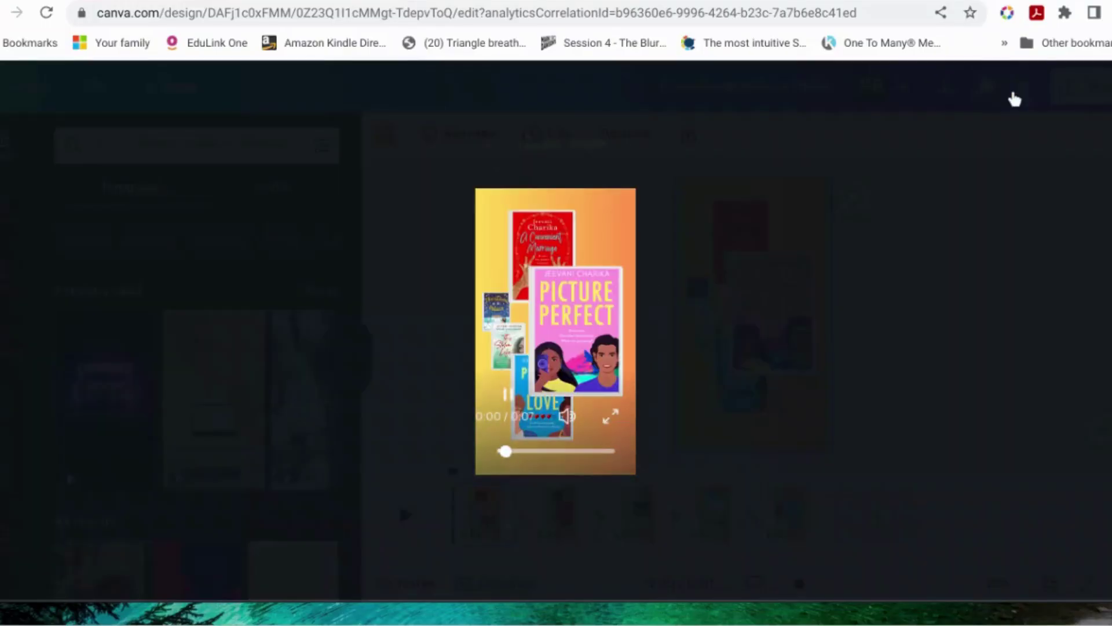
Step: Expand the finished book-cover carousel preview to full screen before returning to the home page
left_click(617, 421)
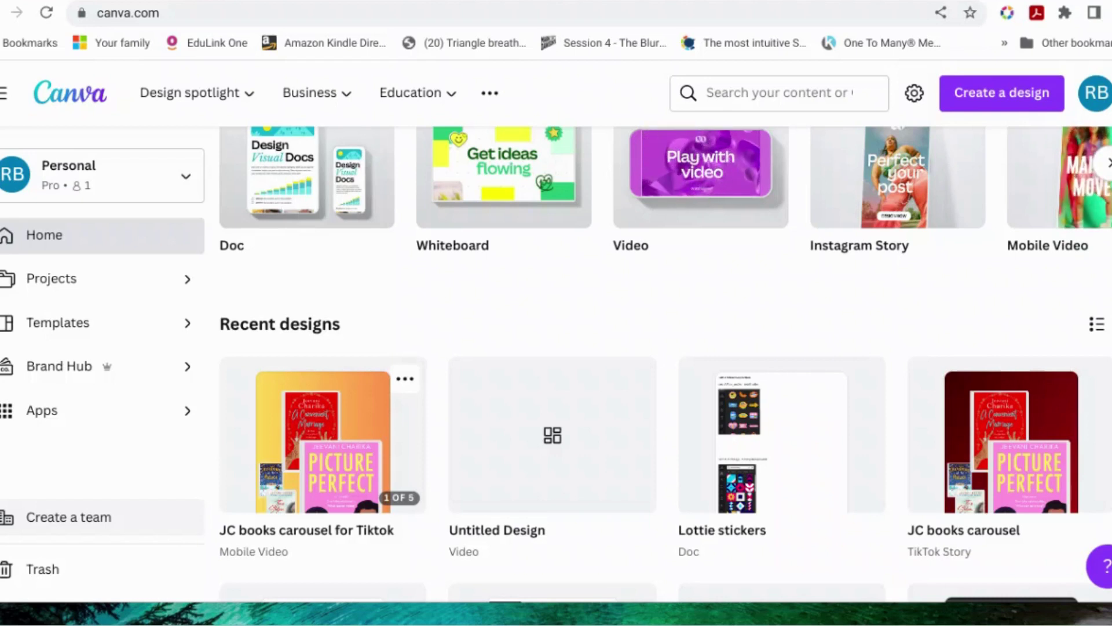
Step: Create a blank 1920 × 1080 video design from the Videos category
scroll(752, 260, "up", 5)
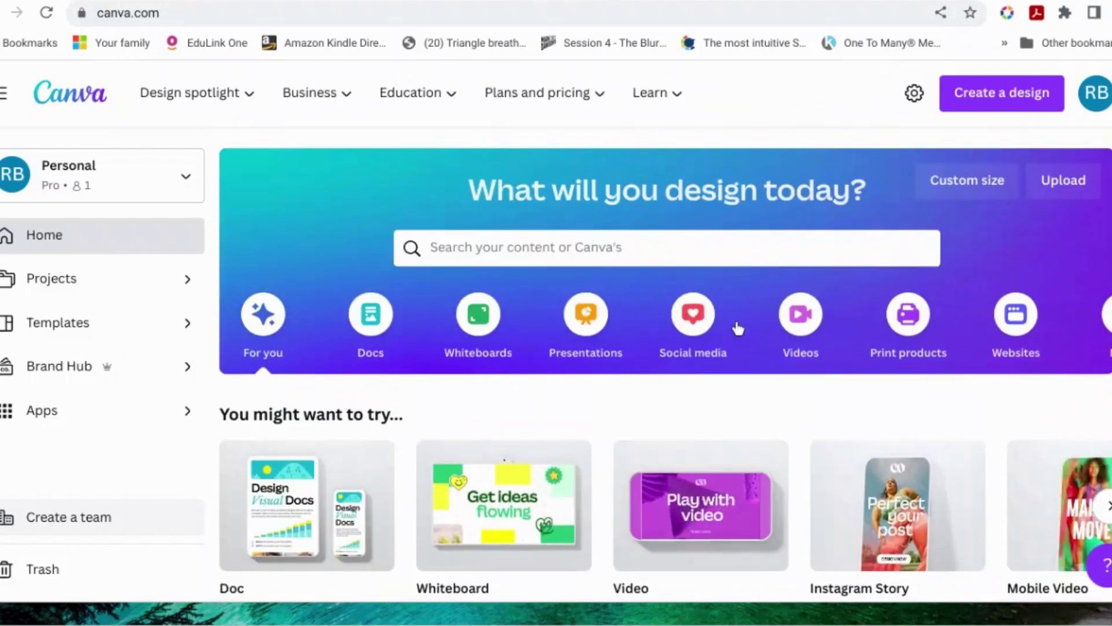
left_click(801, 325)
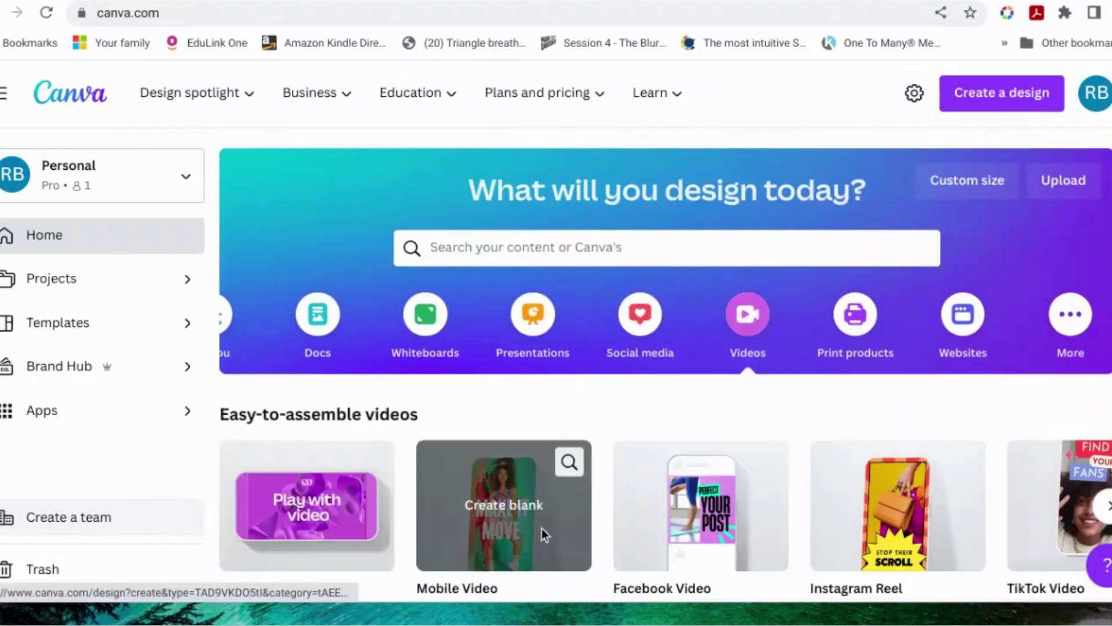
scroll(541, 529, "down", 2)
scroll(490, 544, "down", 1)
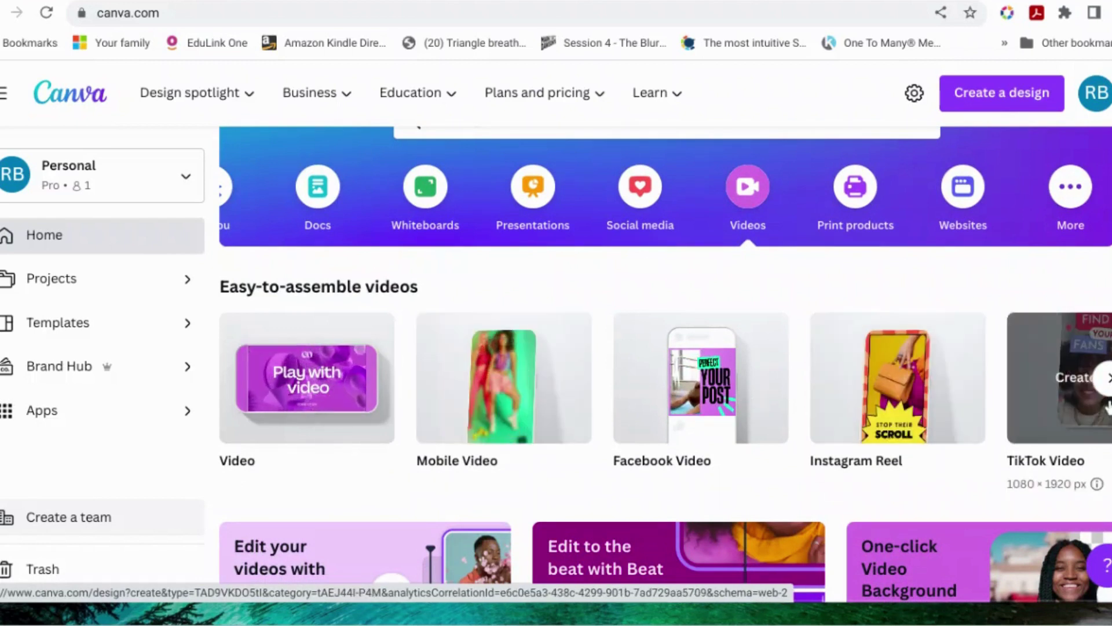
left_click(294, 413)
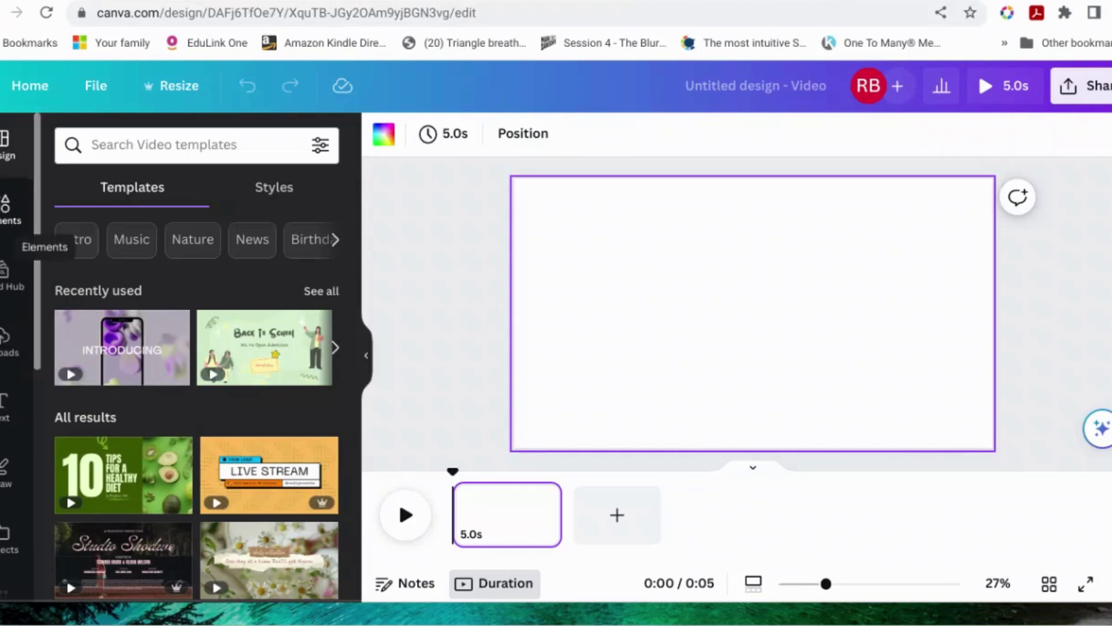
Step: Search Elements for 'frames' and browse all the frame results
left_click(6, 225)
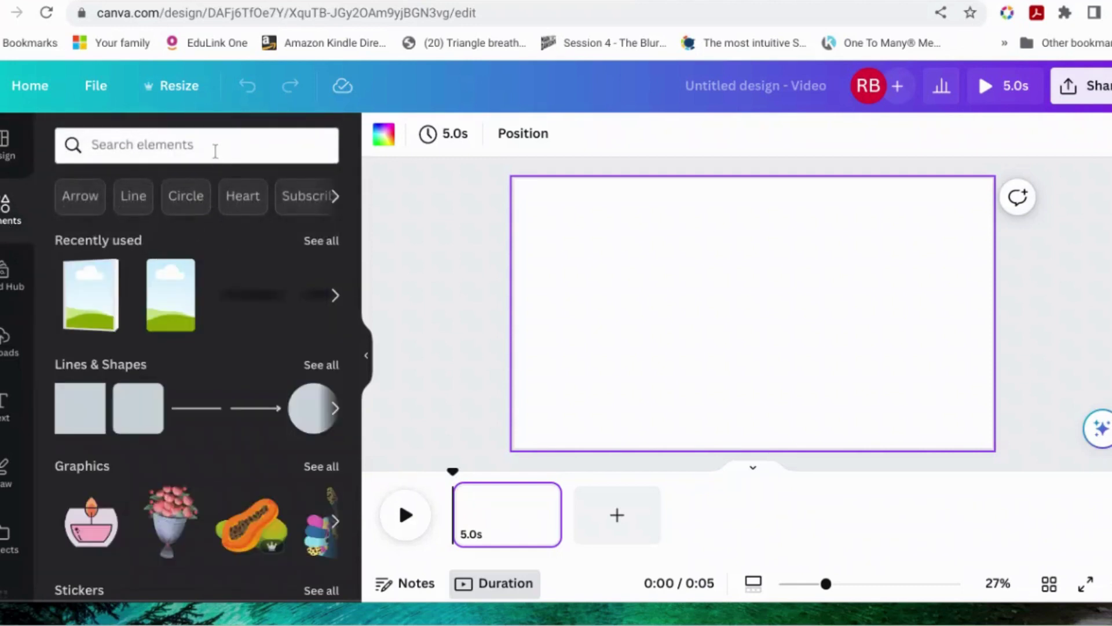
left_click(215, 152)
type("frames")
key("Return")
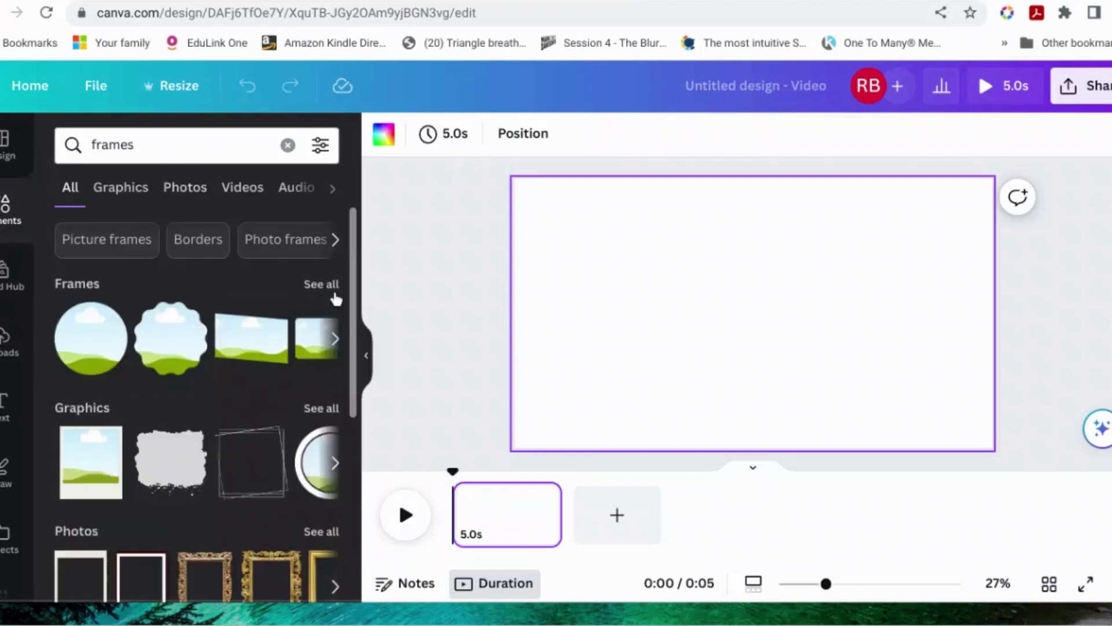
left_click(329, 290)
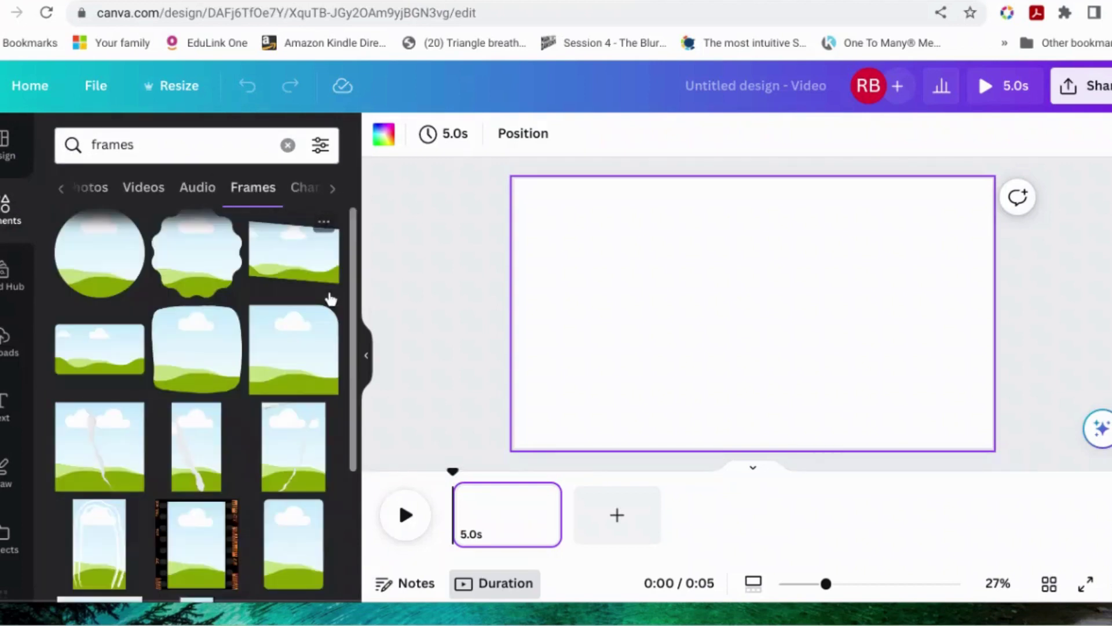
scroll(330, 298, "down", 3)
scroll(330, 299, "down", 3)
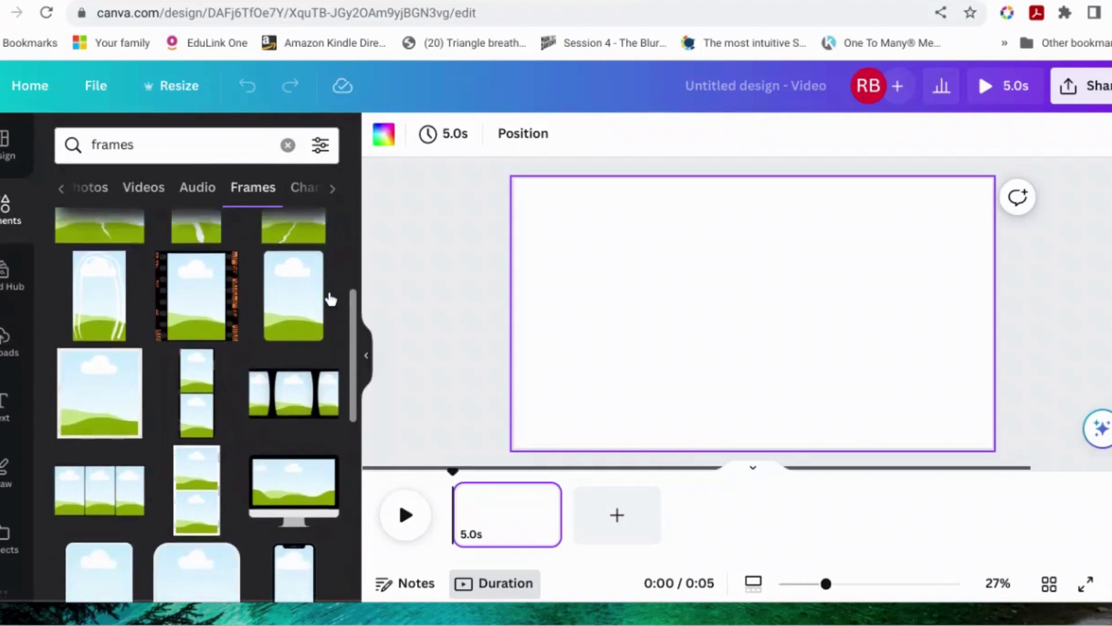
scroll(331, 299, "down", 1)
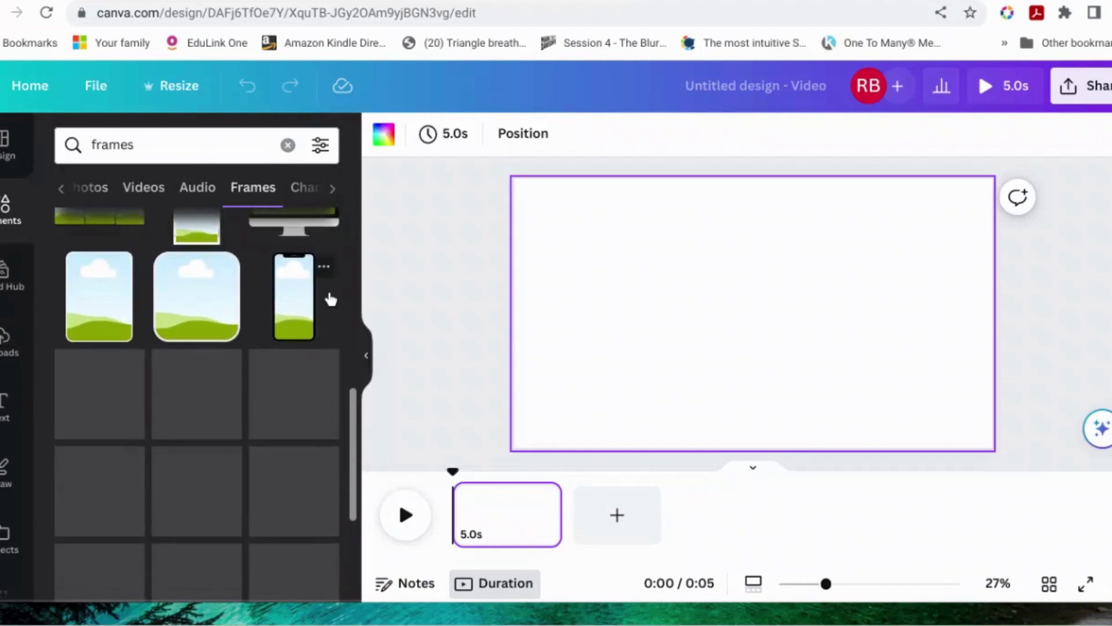
scroll(325, 304, "down", 2)
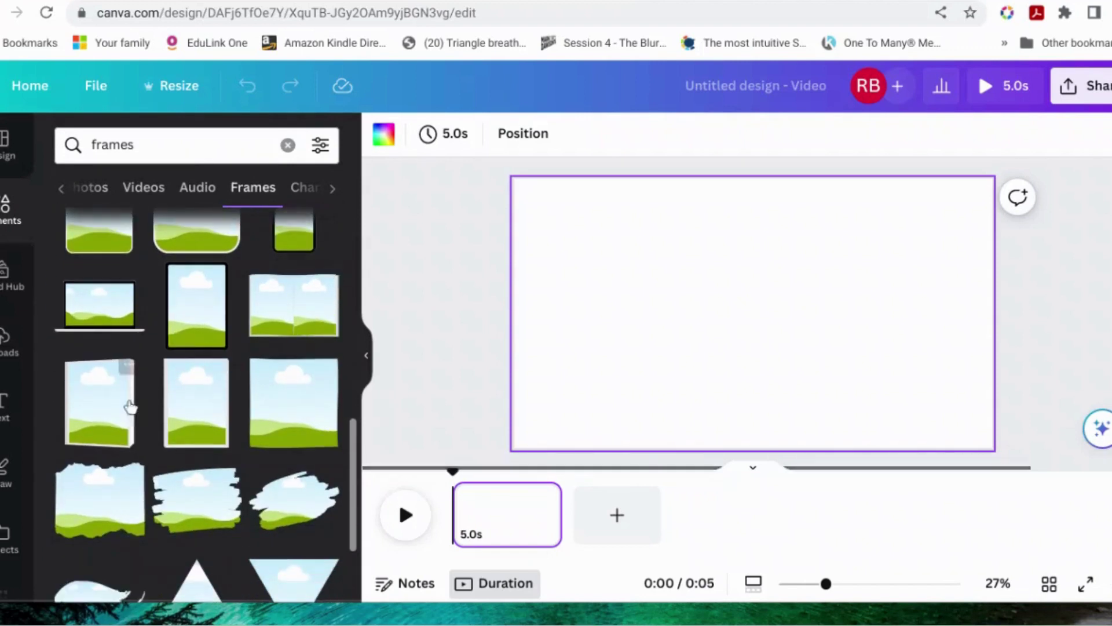
scroll(219, 390, "up", 5)
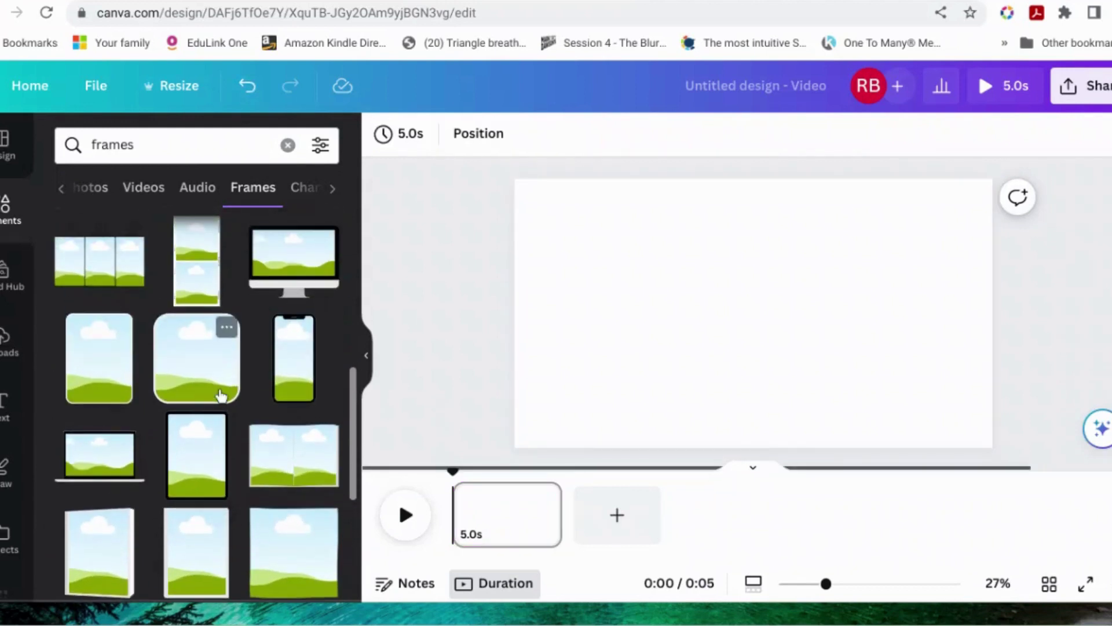
scroll(221, 396, "up", 4)
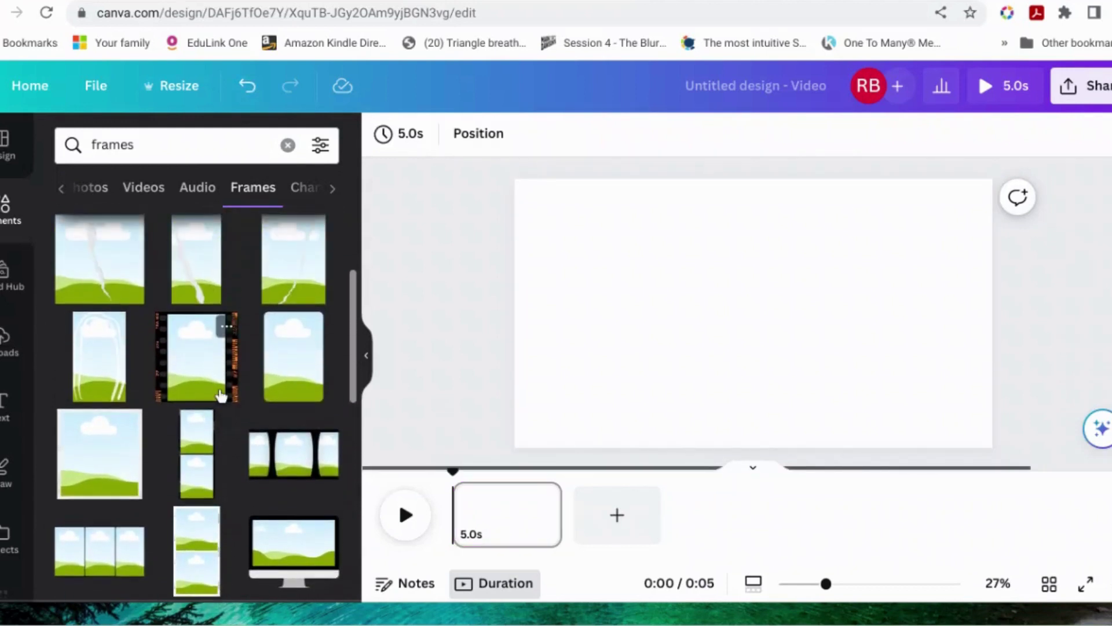
Step: Add the cloud-and-hills frame and an outlined frame, placing the second one to the left
left_click(285, 377)
left_click(631, 350)
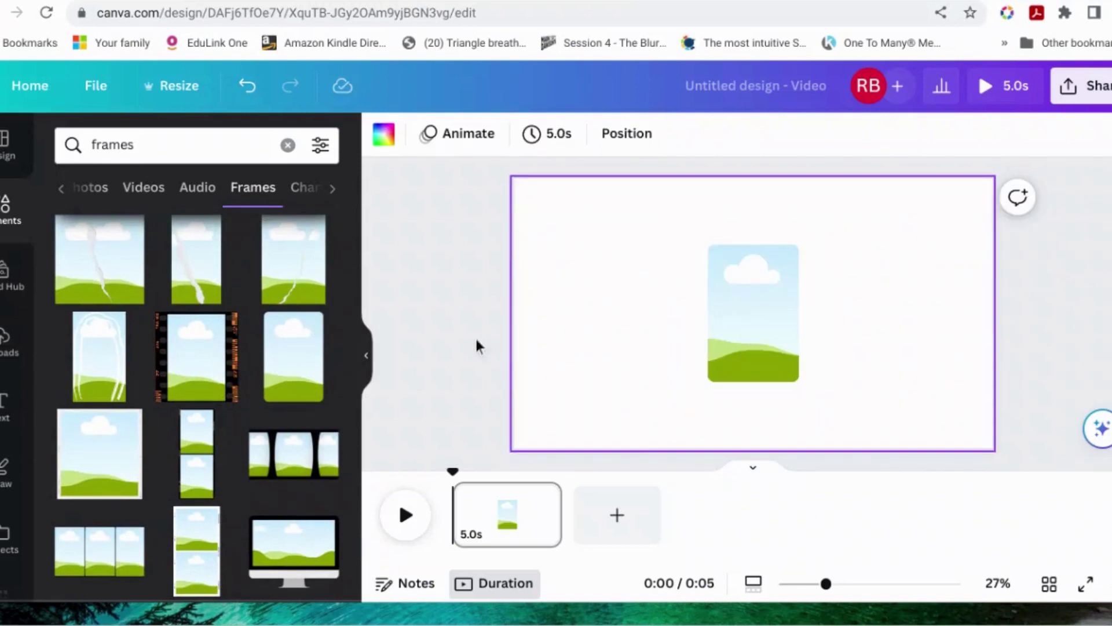
scroll(315, 403, "down", 6)
scroll(315, 409, "down", 4)
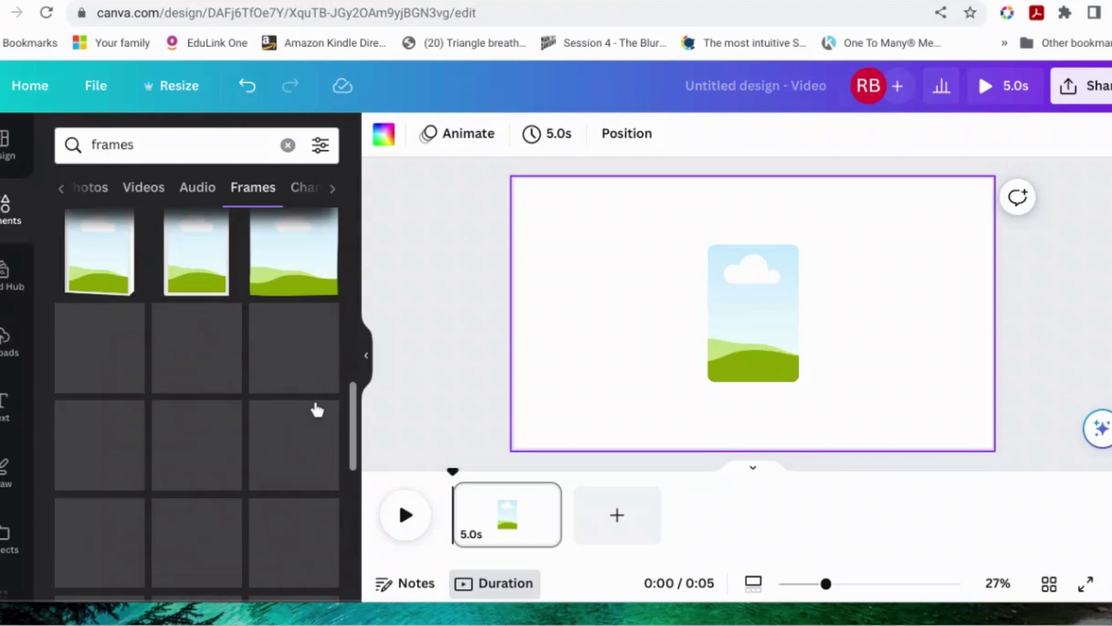
scroll(315, 408, "down", 3)
scroll(317, 408, "down", 5)
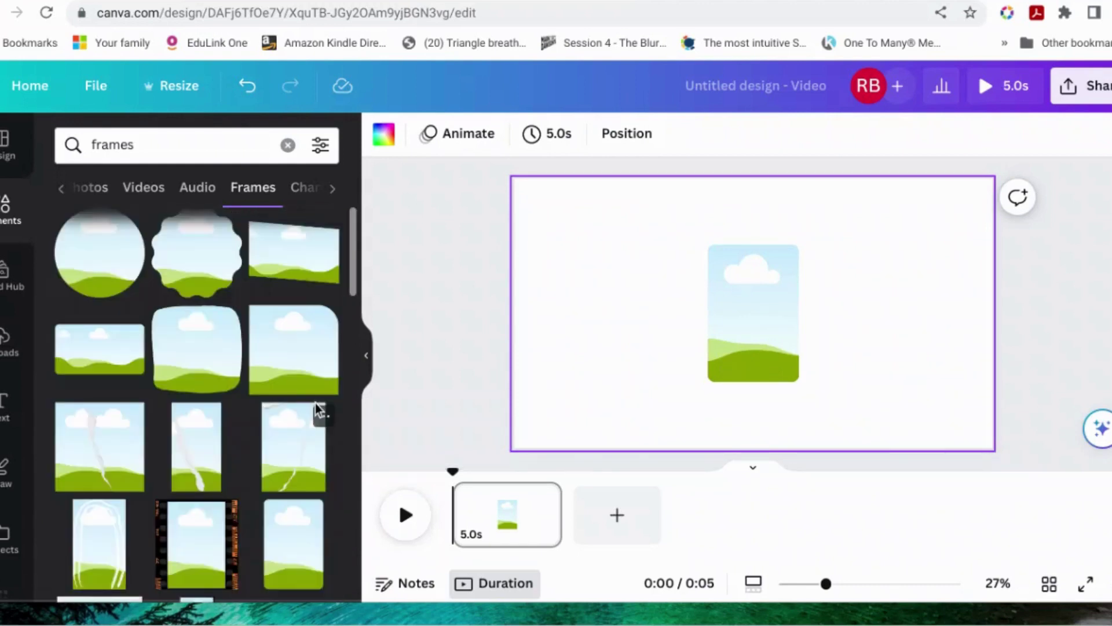
scroll(315, 413, "down", 2)
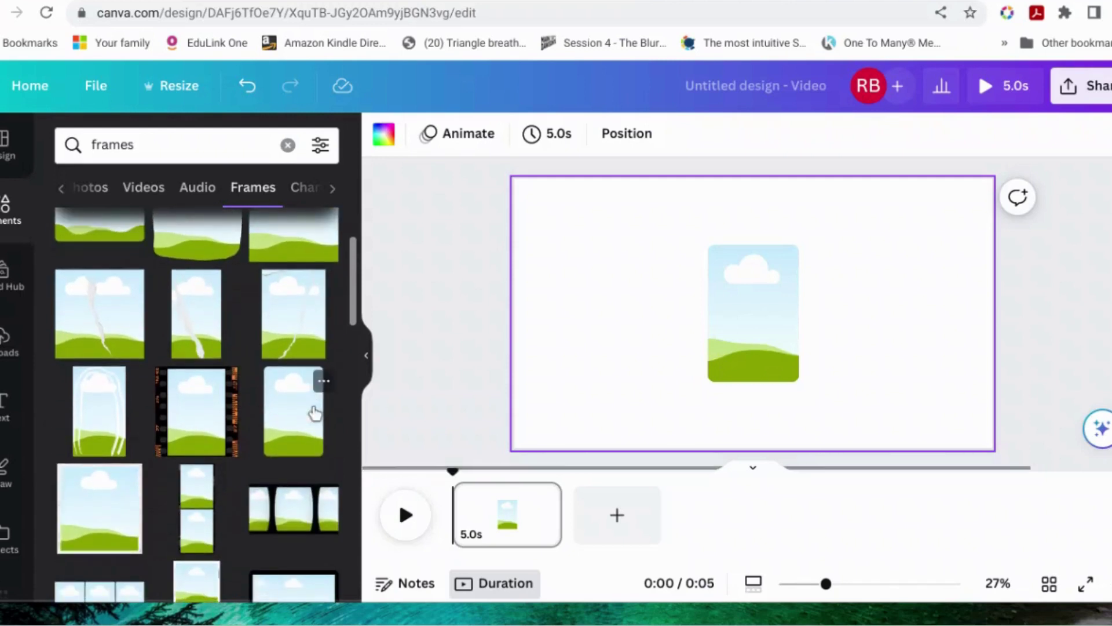
scroll(314, 413, "down", 3)
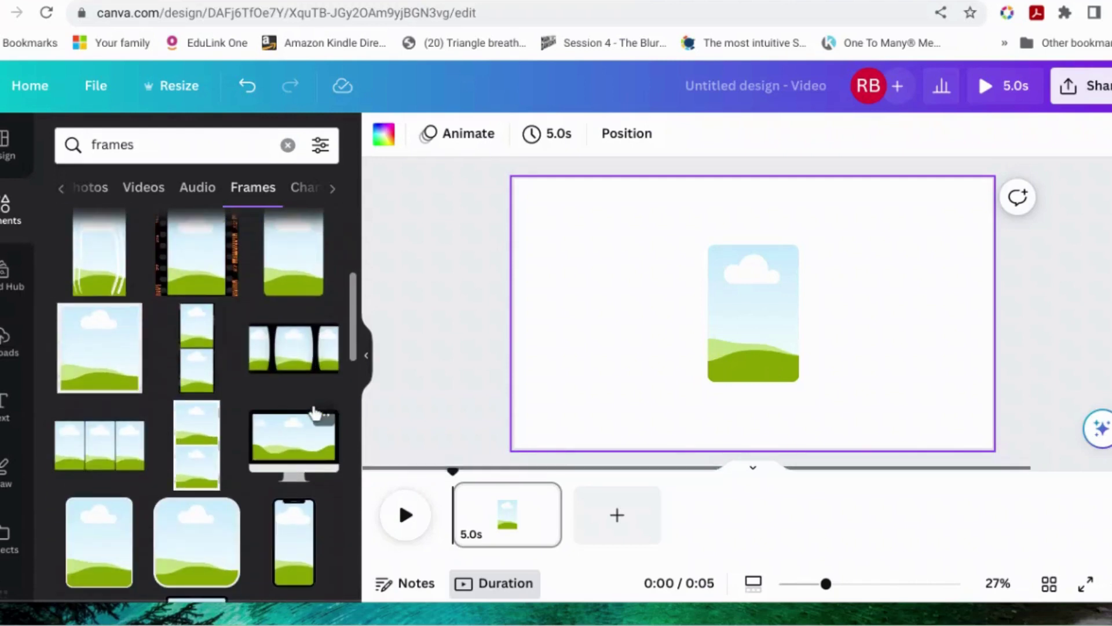
scroll(313, 414, "down", 2)
left_click(72, 445)
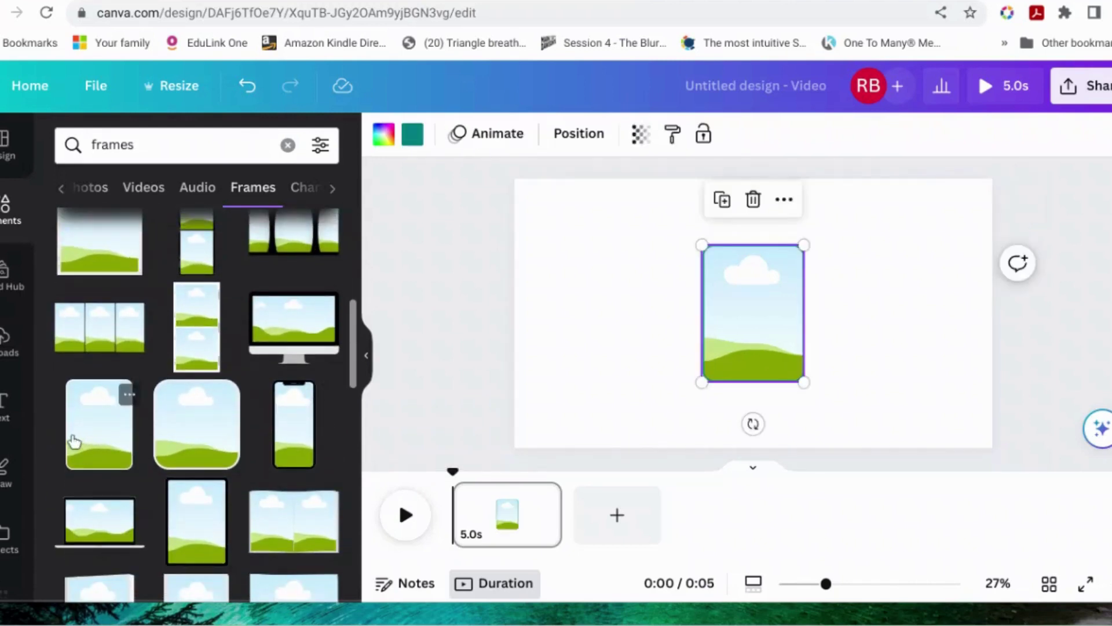
left_click_drag(759, 359, 635, 360)
left_click(738, 410)
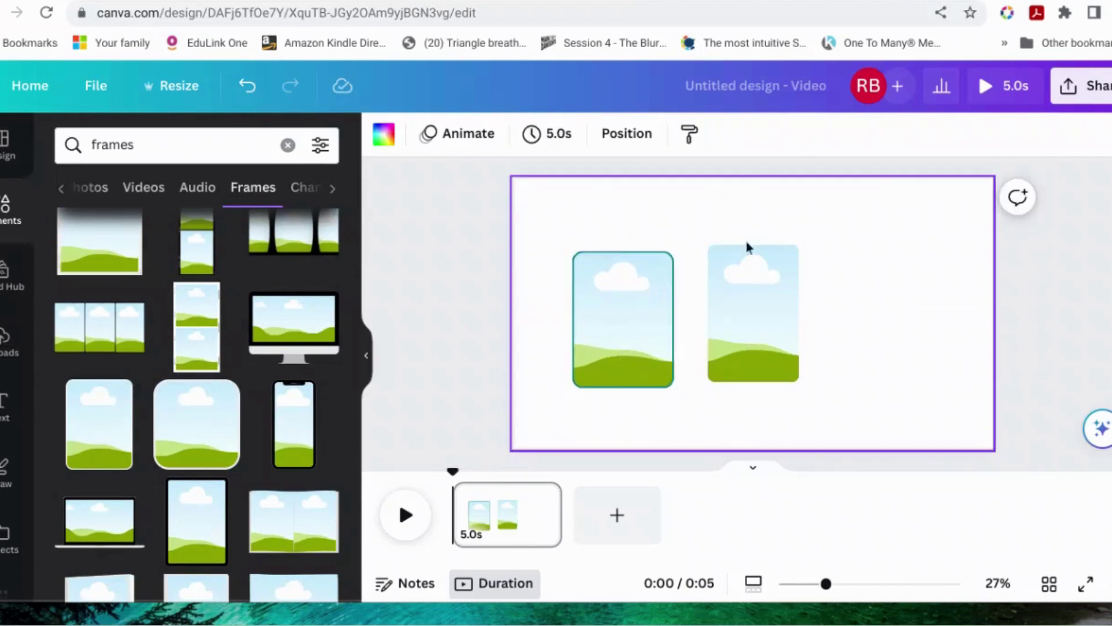
Step: Delete the extra frame and fill the page background with the red-to-orange gradient
left_click(788, 282)
key("Delete")
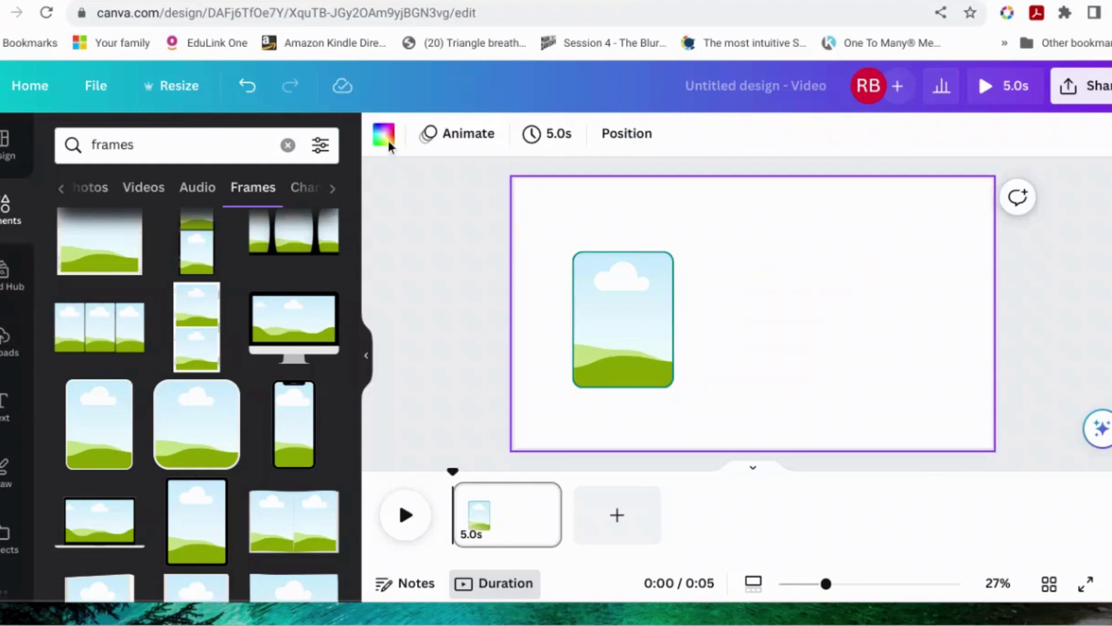
left_click(388, 141)
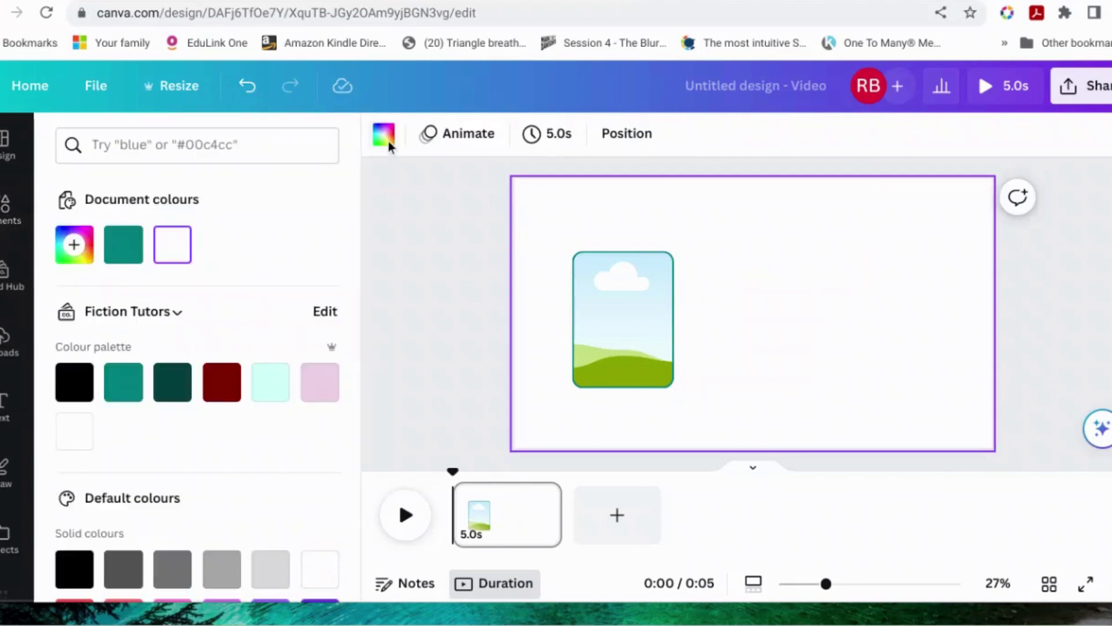
left_click(73, 246)
scroll(341, 371, "down", 3)
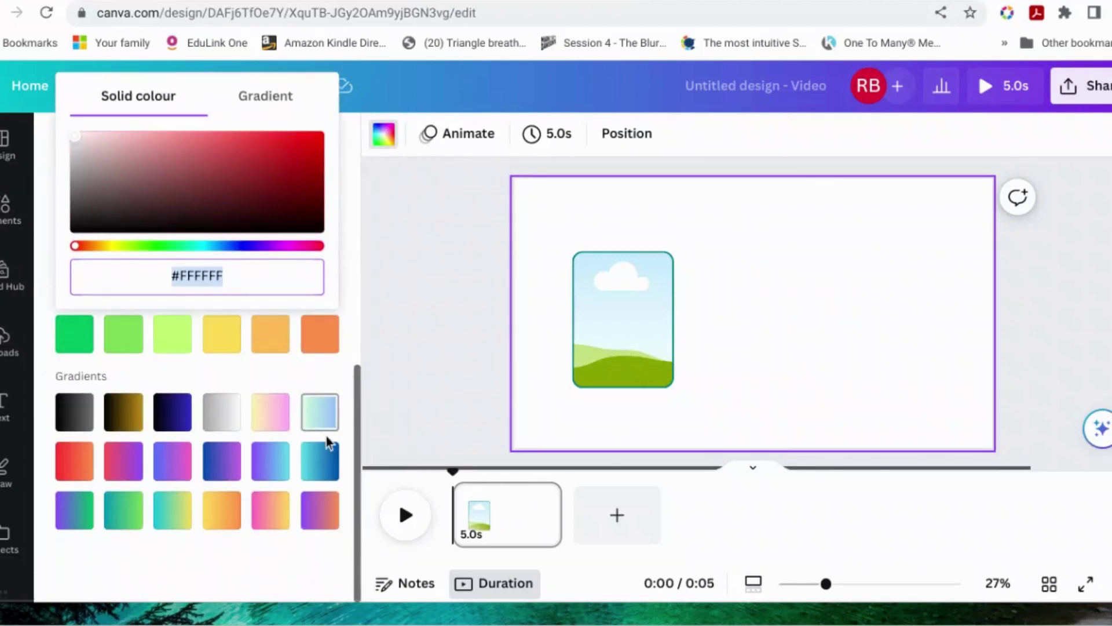
left_click(81, 468)
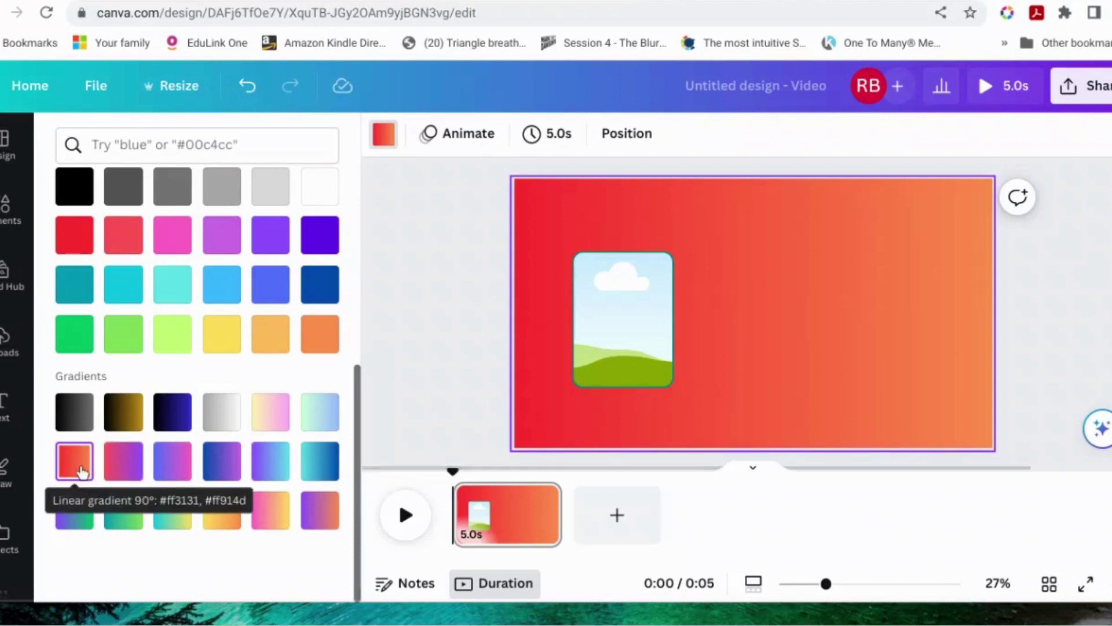
scroll(81, 470, "up", 6)
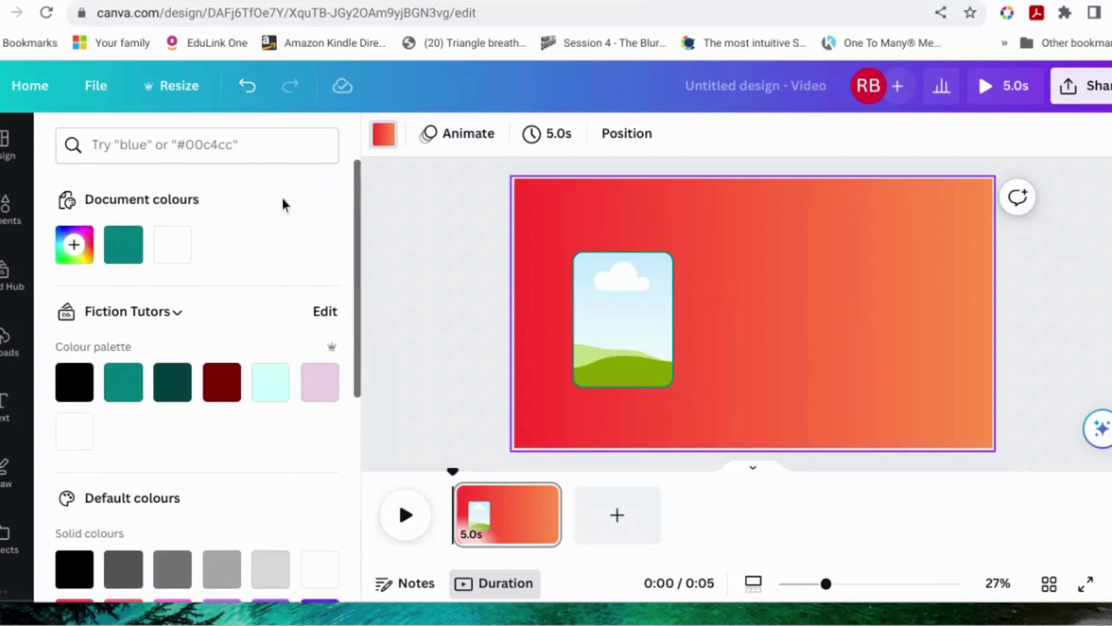
Step: Make the background gradient radial and move the image frame to the page centre
left_click(384, 134)
left_click(383, 133)
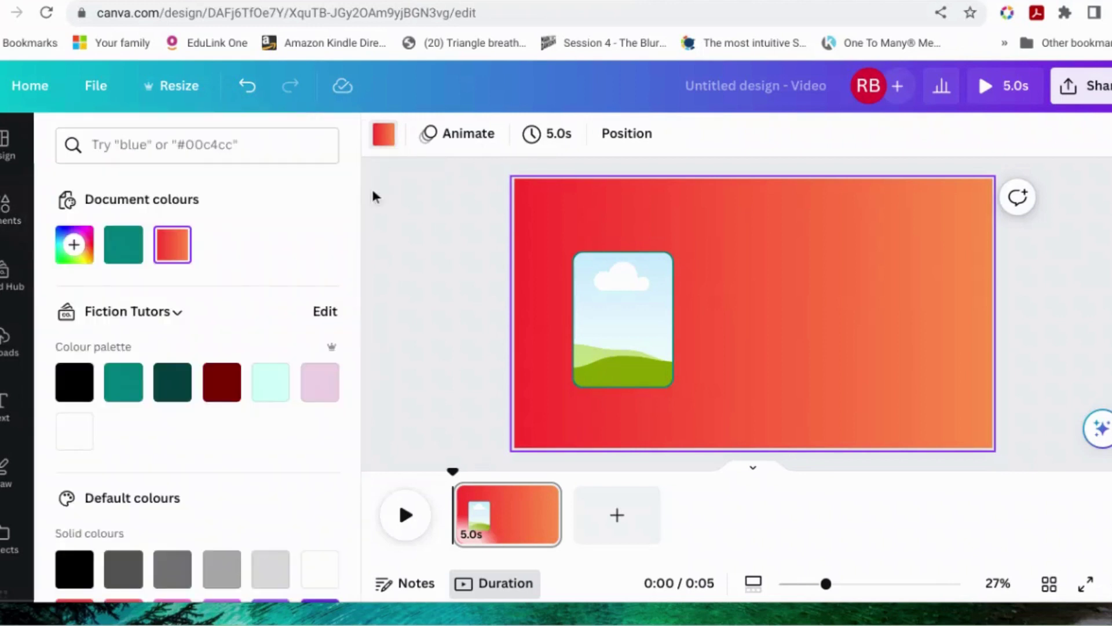
left_click(174, 246)
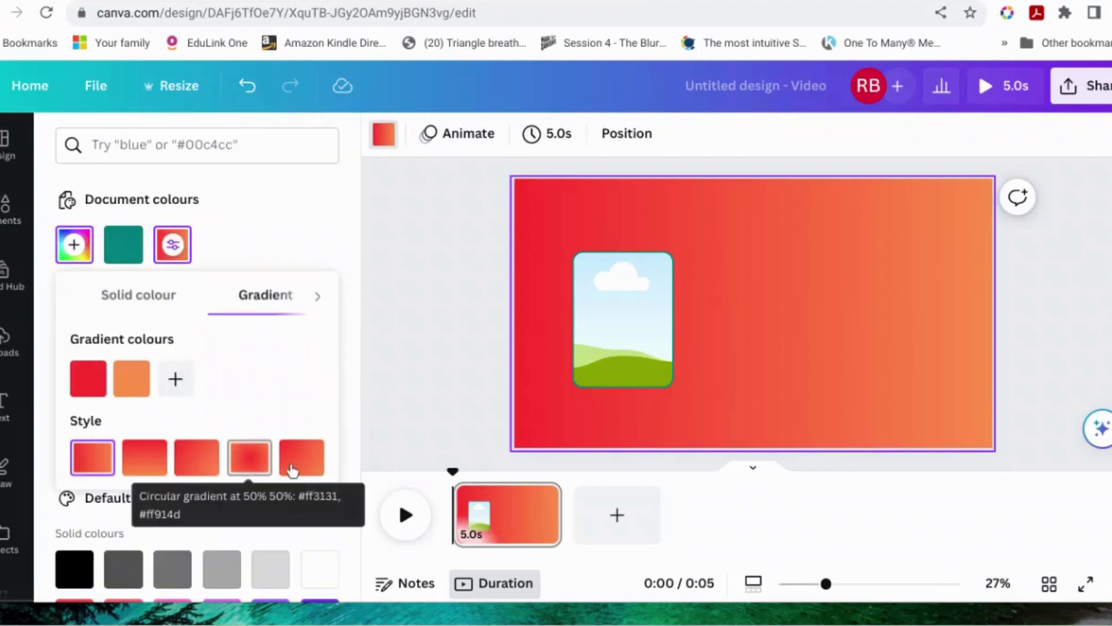
left_click(248, 469)
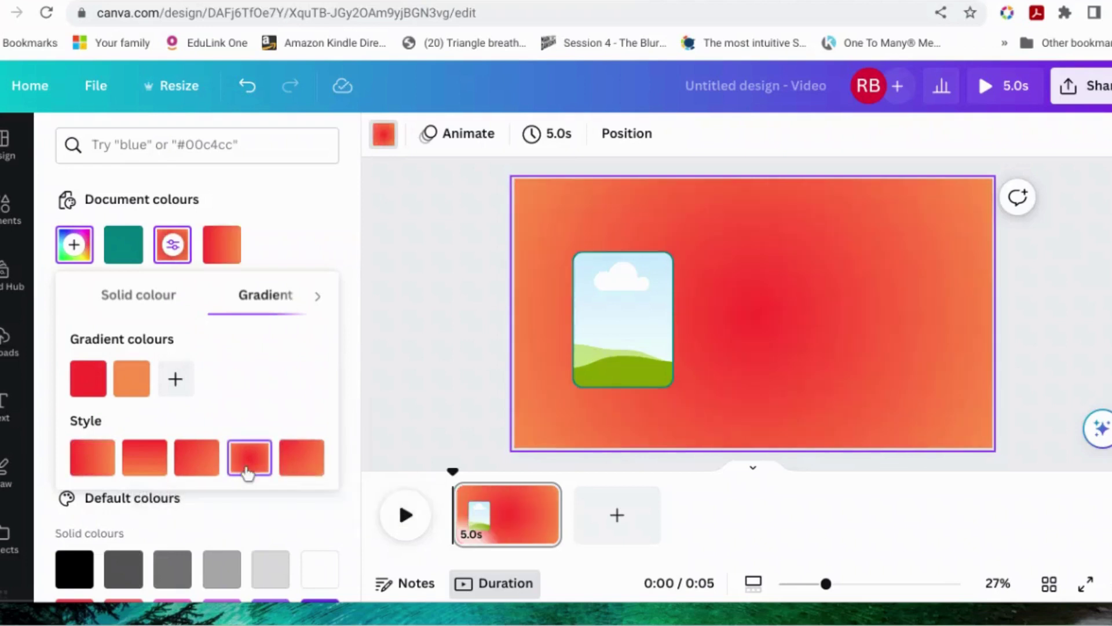
left_click(307, 473)
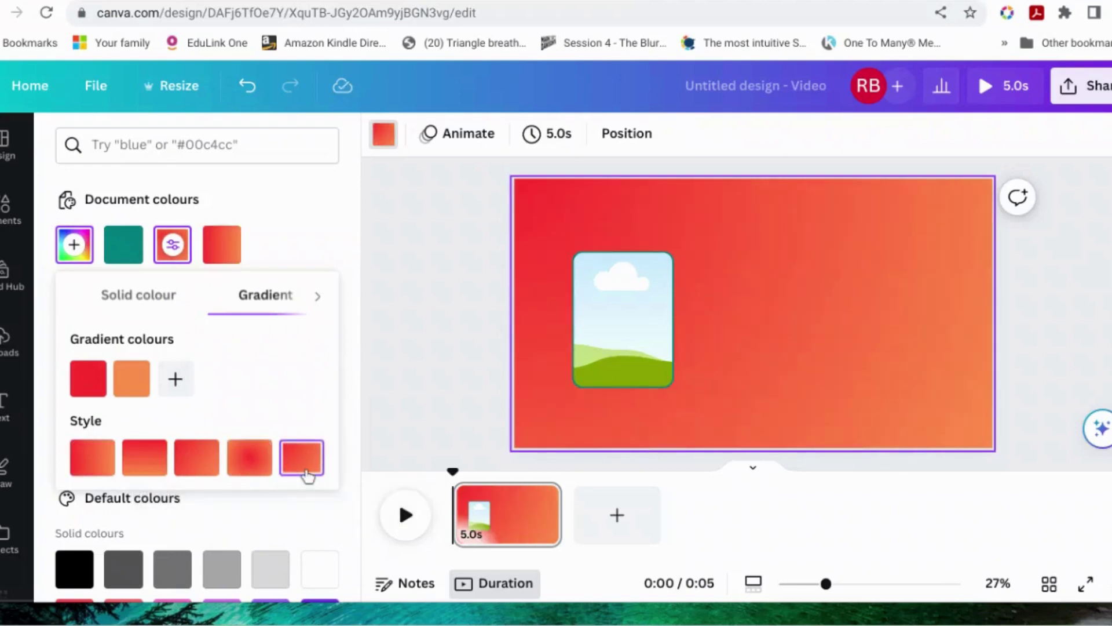
left_click(145, 458)
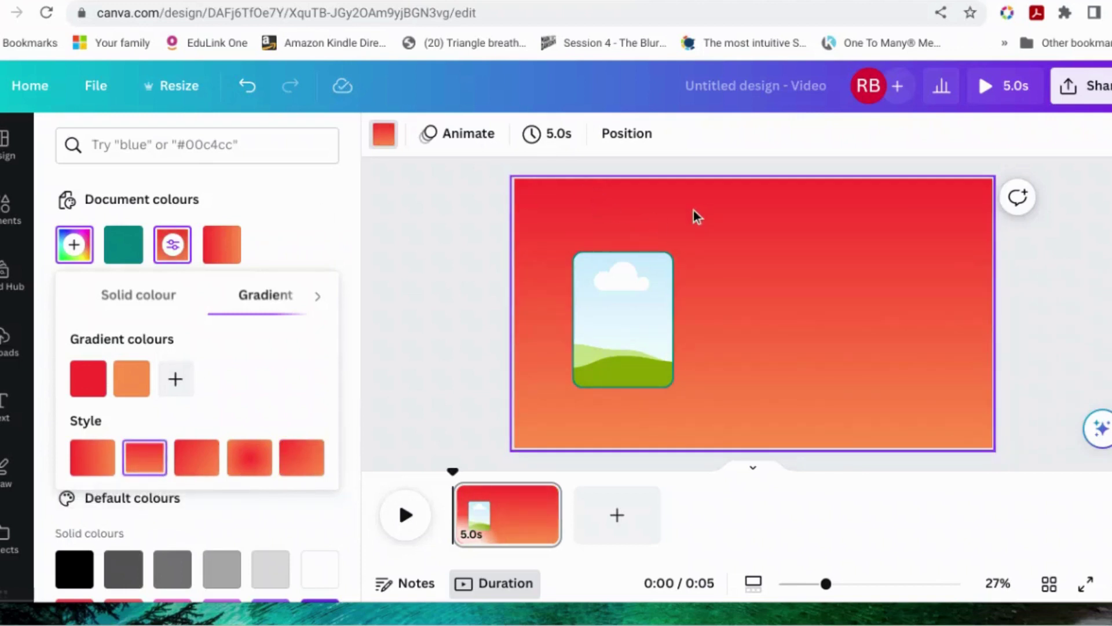
left_click(249, 458)
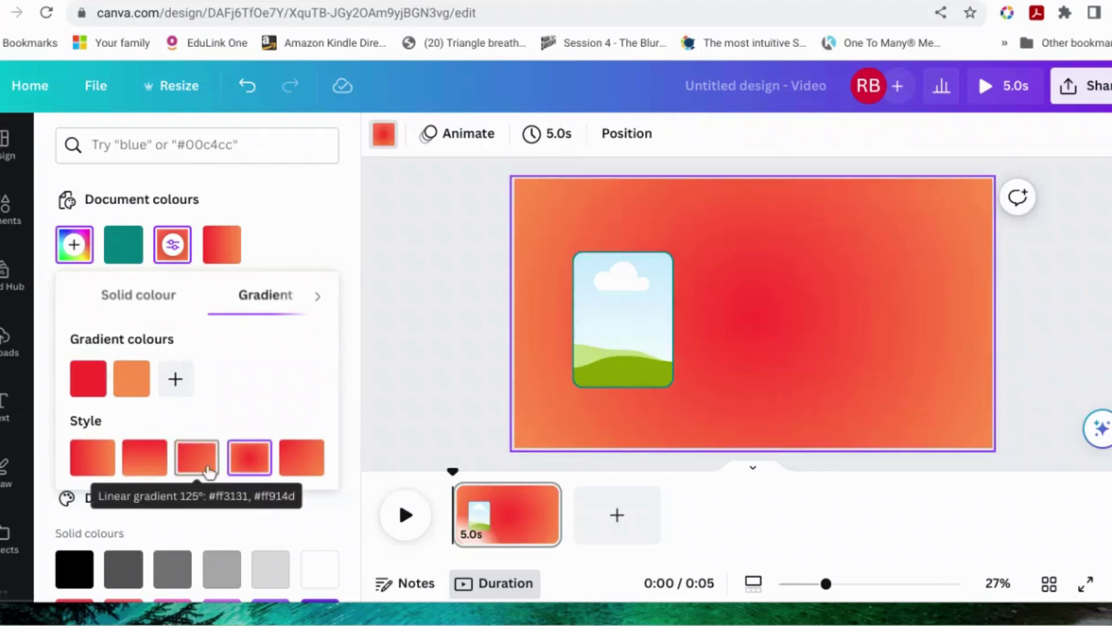
left_click(429, 346)
left_click_drag(637, 319, 753, 300)
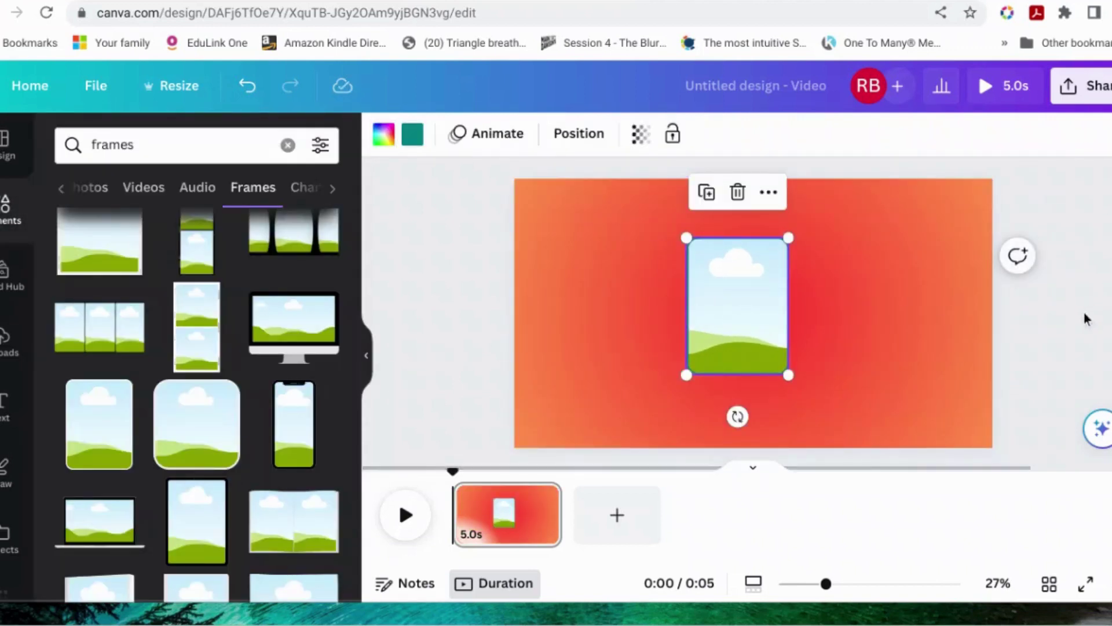
Step: Copy the frame to its right and enlarge the left frame from its corner
left_click(958, 339)
mouse_move(756, 306)
left_mouse_down()
mouse_move(757, 288)
mouse_move(760, 302)
left_mouse_up()
left_click(1052, 307)
left_click(732, 330)
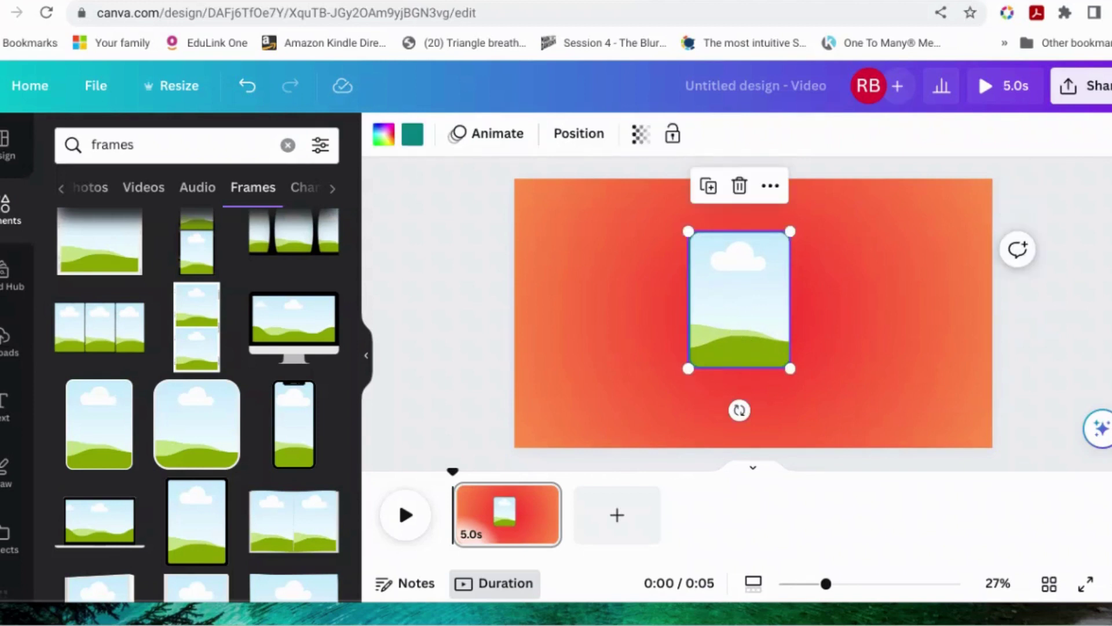
left_click_drag(743, 330, 847, 323)
left_click(742, 318)
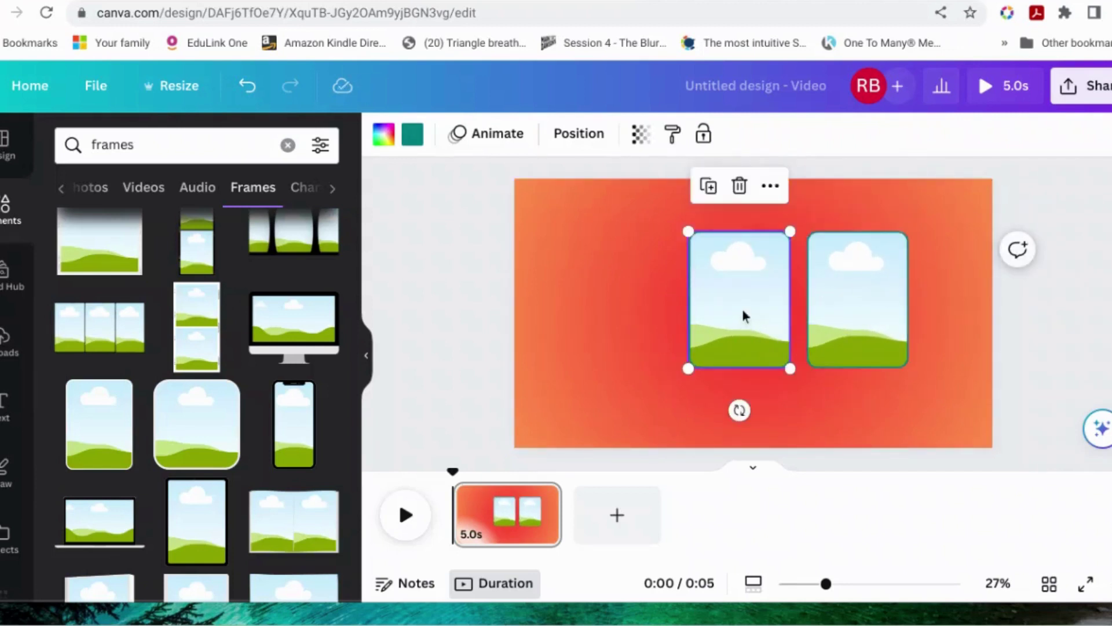
left_click_drag(661, 213, 627, 192)
left_click_drag(708, 289, 723, 313)
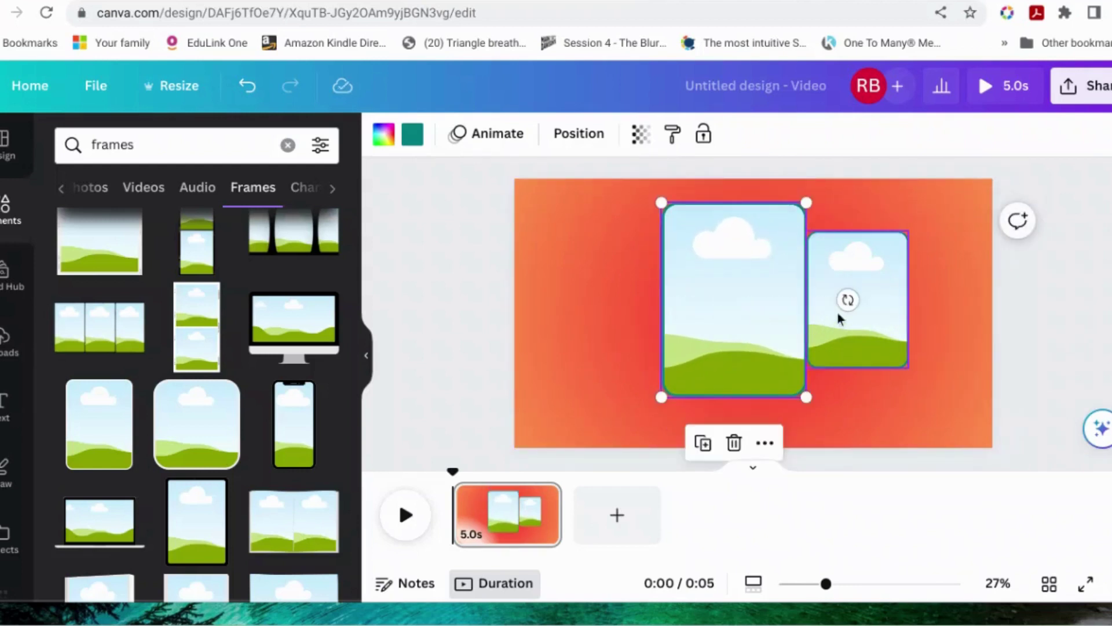
Step: Duplicate the side frame to the left and space the three frames evenly around the centre
left_click(888, 269)
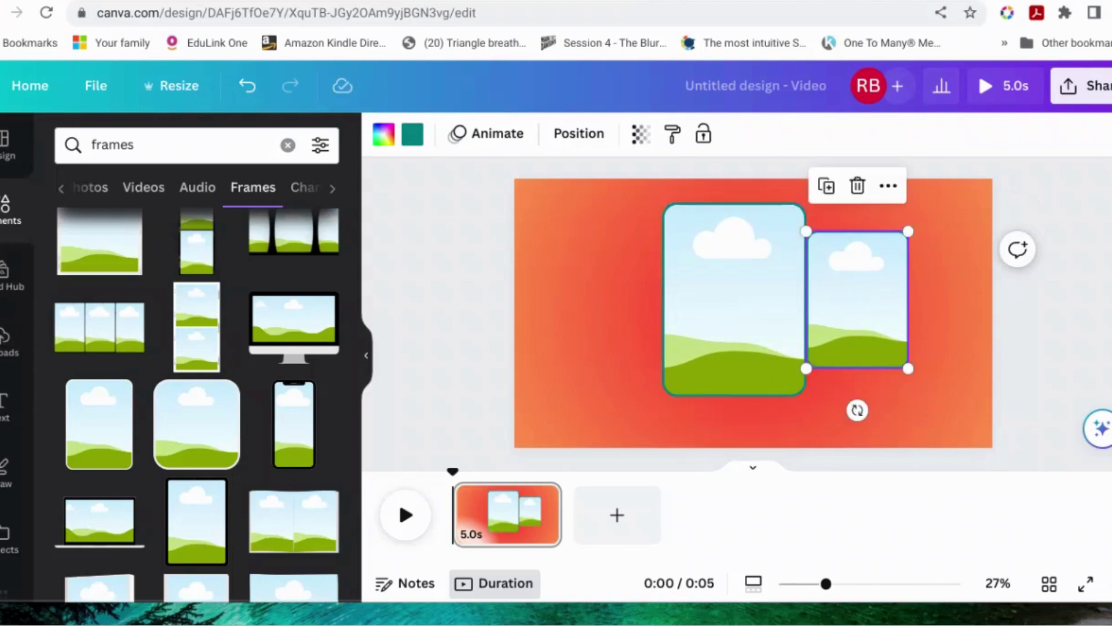
key("ctrl+d")
left_click_drag(888, 270, 633, 271)
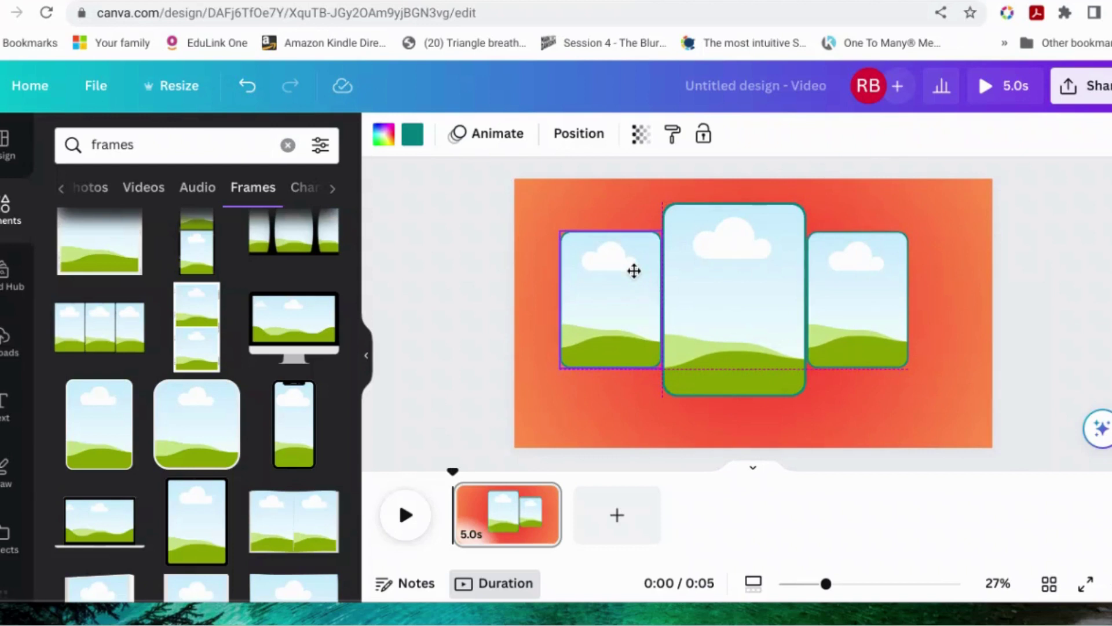
left_click_drag(634, 271, 605, 265)
left_click_drag(856, 309, 913, 304)
left_click_drag(596, 285, 611, 288)
left_click_drag(728, 310, 755, 306)
Step: Make two small frame copies and tuck them into the gaps beside the centre frame
left_click(946, 317)
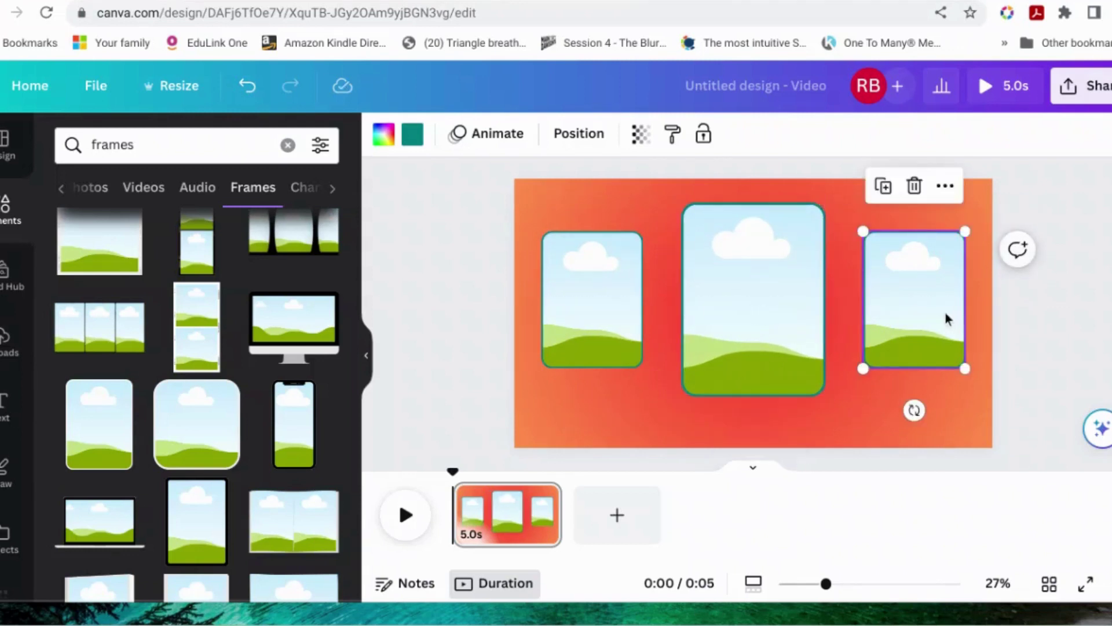
left_click_drag(946, 314, 950, 318)
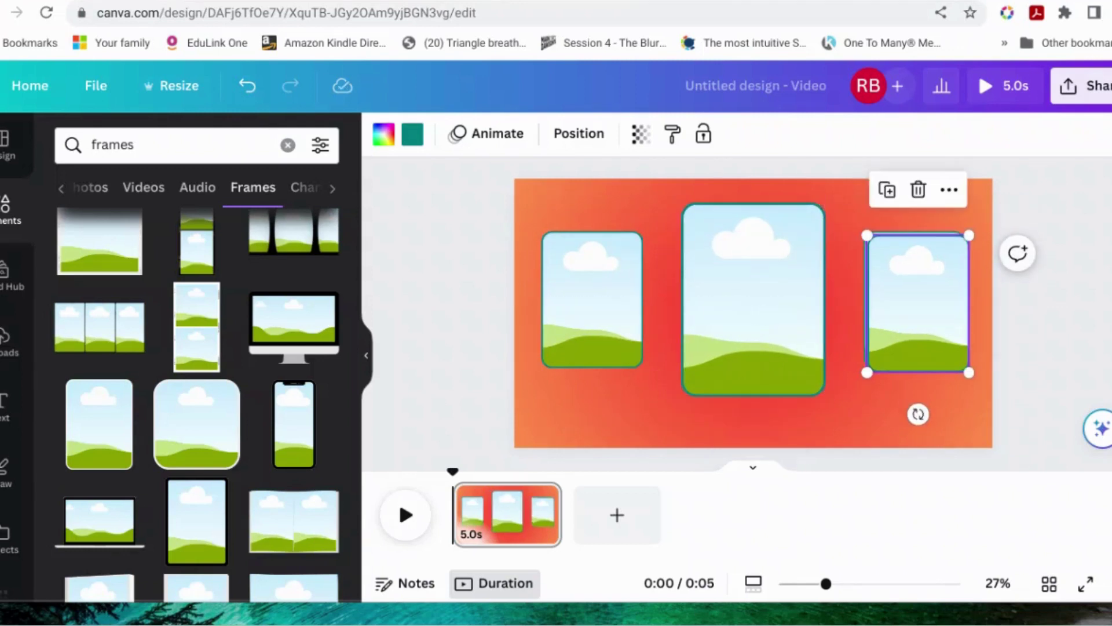
left_click_drag(969, 236, 924, 296)
left_click_drag(913, 343, 859, 300)
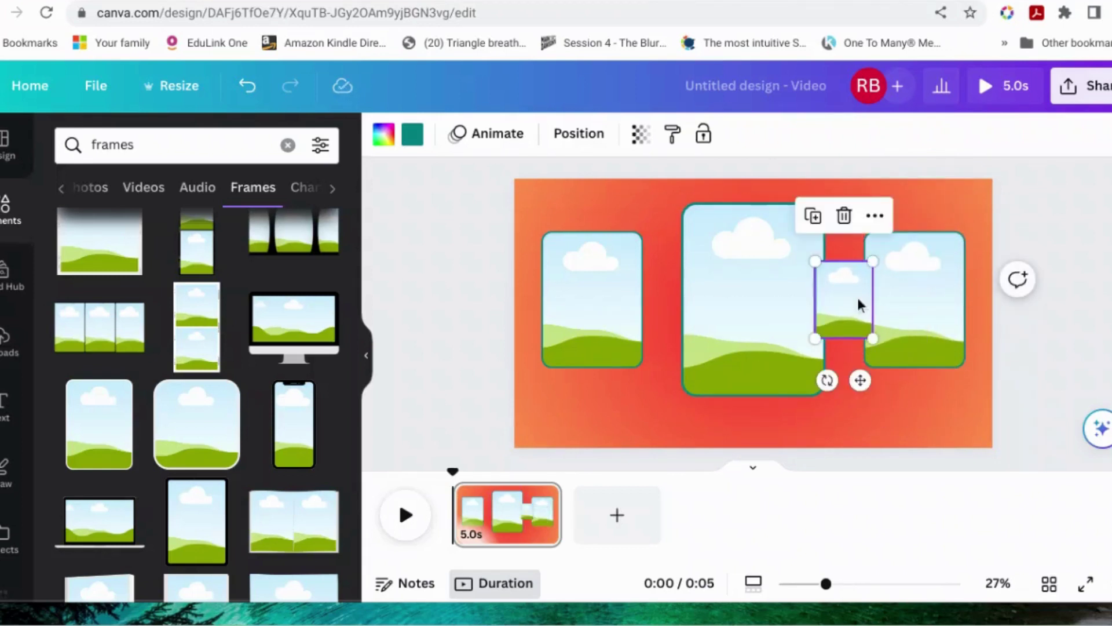
key("ctrl+d")
left_click_drag(857, 295, 672, 288)
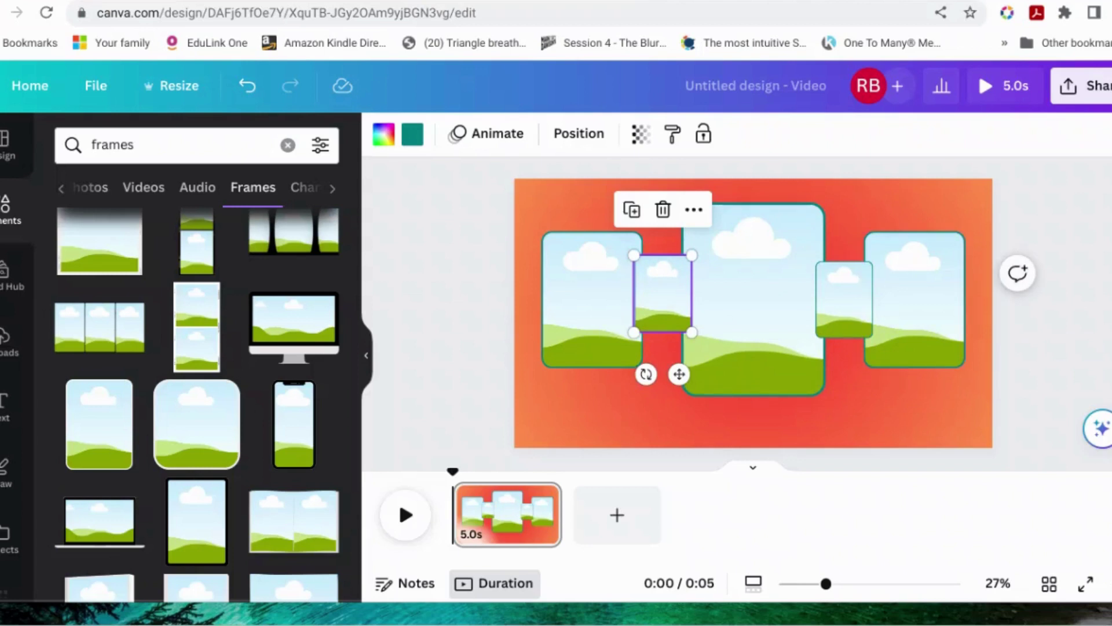
left_click_drag(651, 292, 652, 299)
left_click(1101, 349)
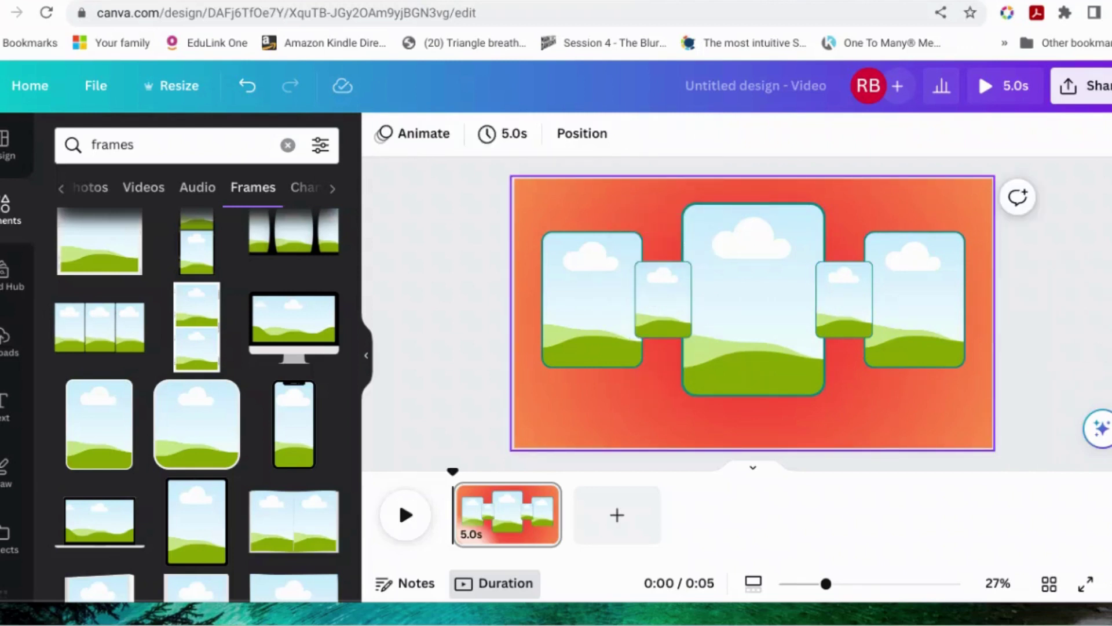
Step: Reorder layers so the centre, right and left frames sit above the small frames
right_click(926, 341)
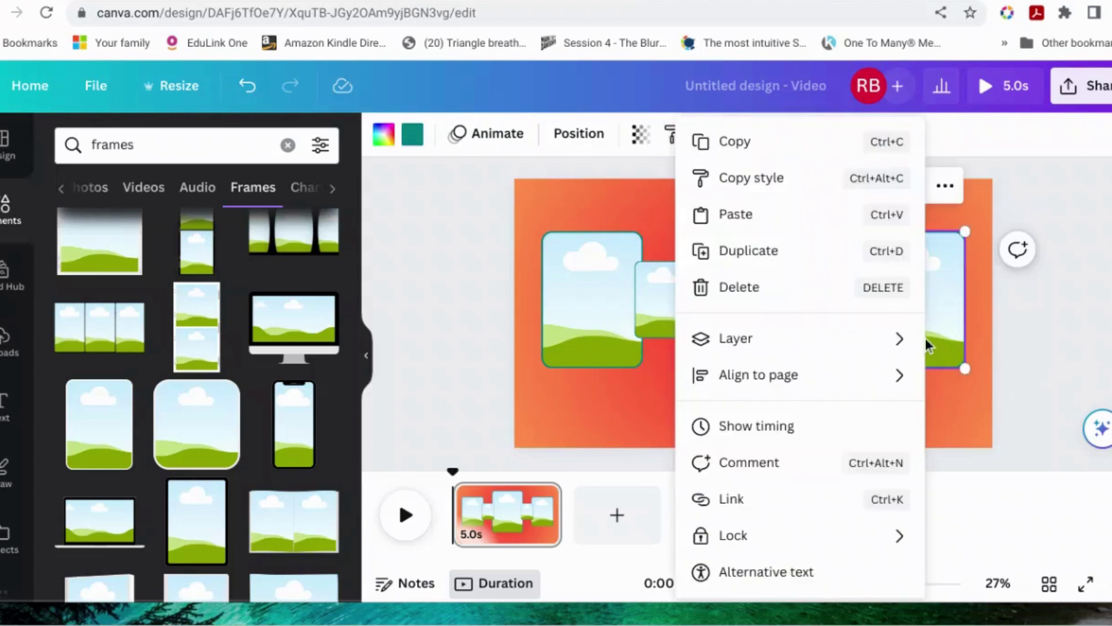
mouse_move(875, 355)
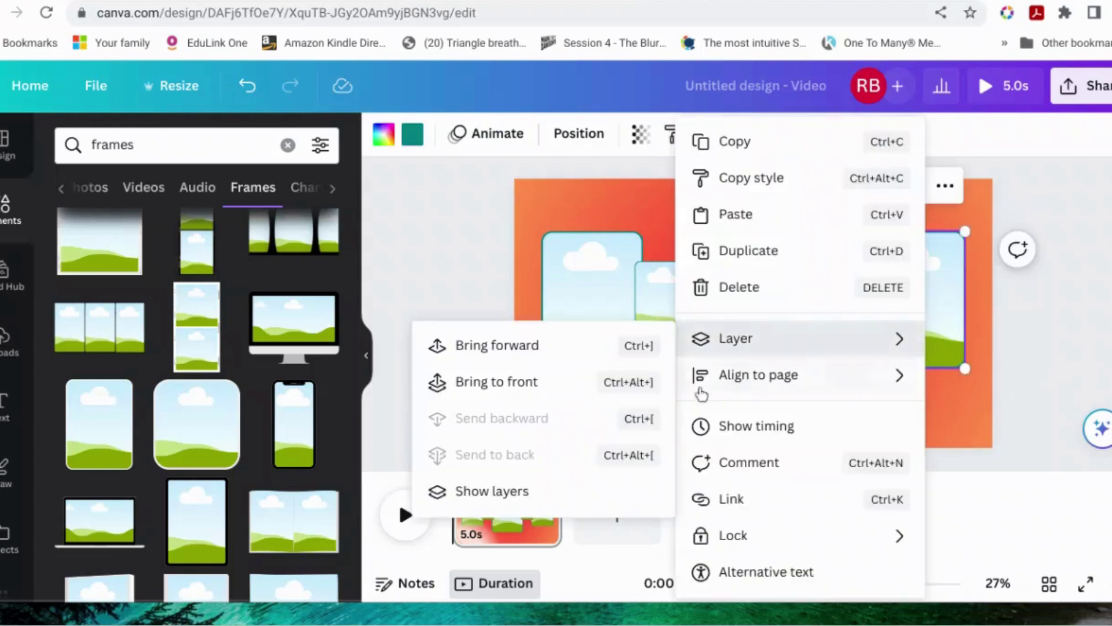
left_click(559, 491)
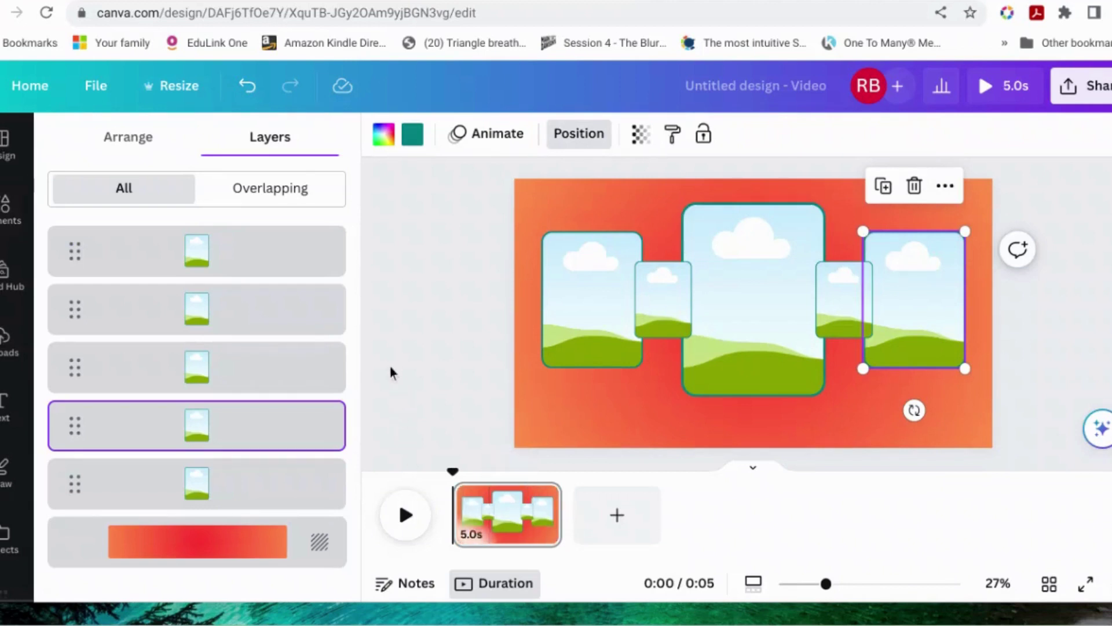
left_click_drag(296, 503, 297, 229)
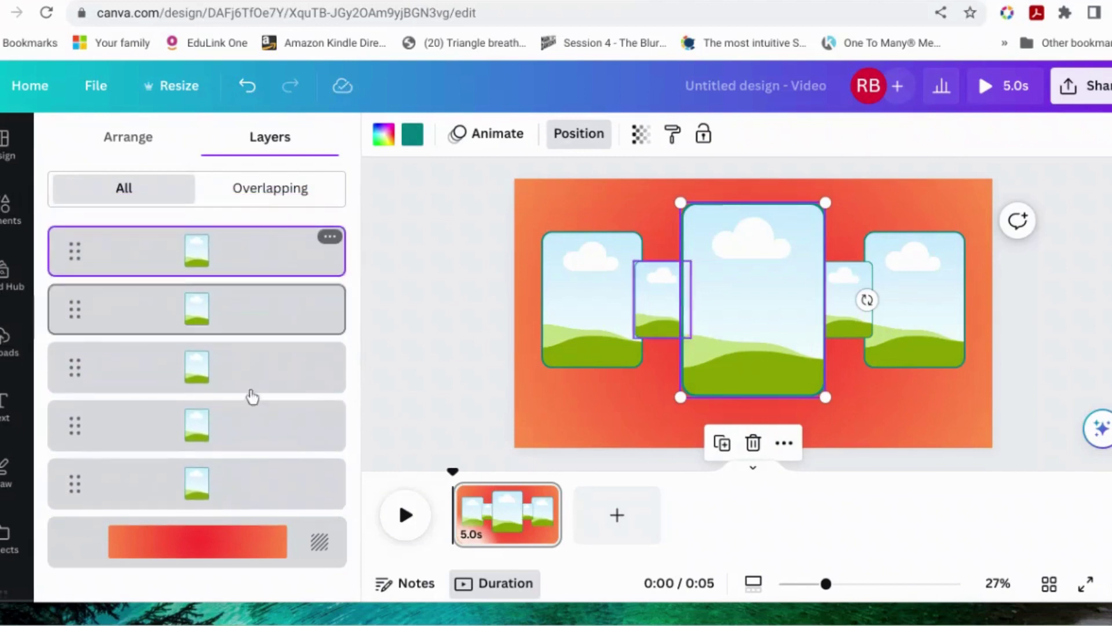
left_click_drag(249, 482, 235, 290)
left_click_drag(234, 505, 231, 355)
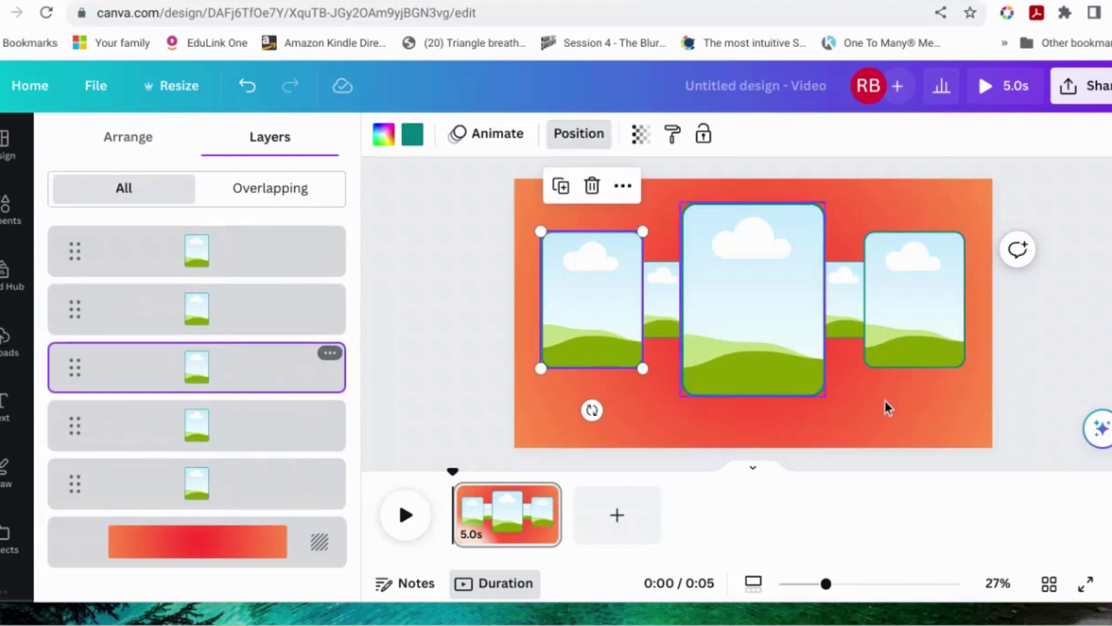
left_click(579, 134)
key("Escape")
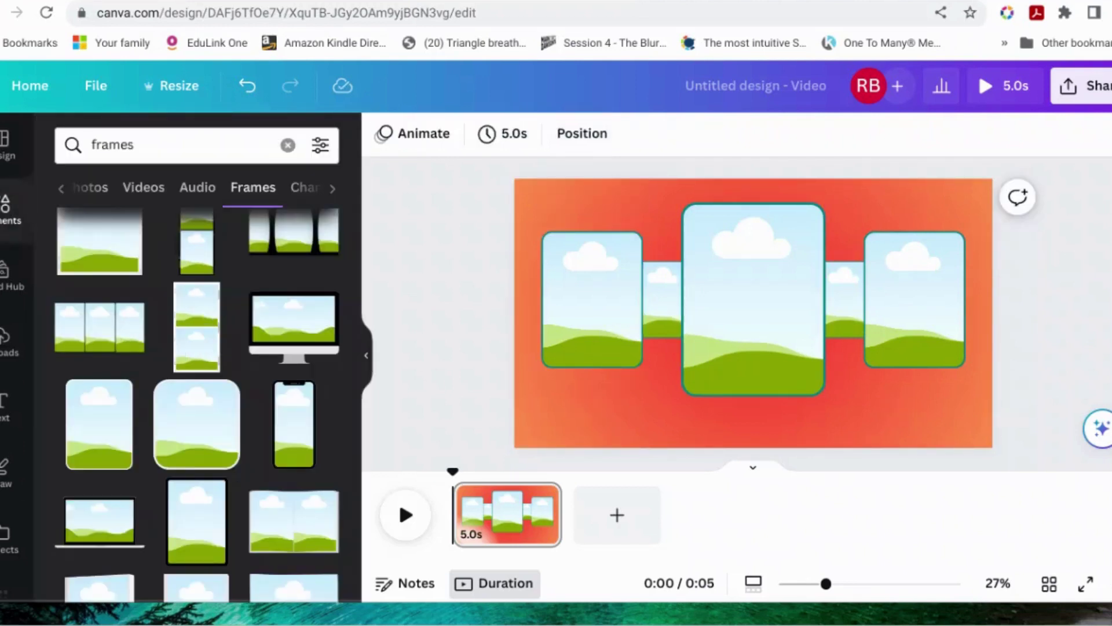
Step: Search Elements for 'shadows' and show all the shadow graphics
left_click(9, 220)
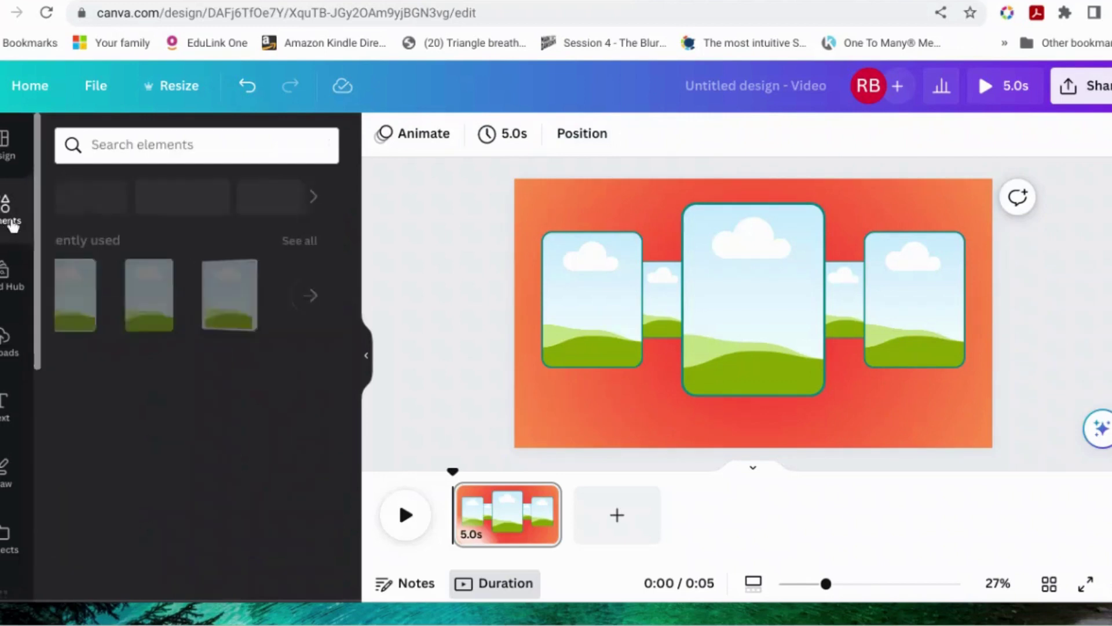
left_click(168, 145)
type("shaw")
key("BackSpace")
type("dows")
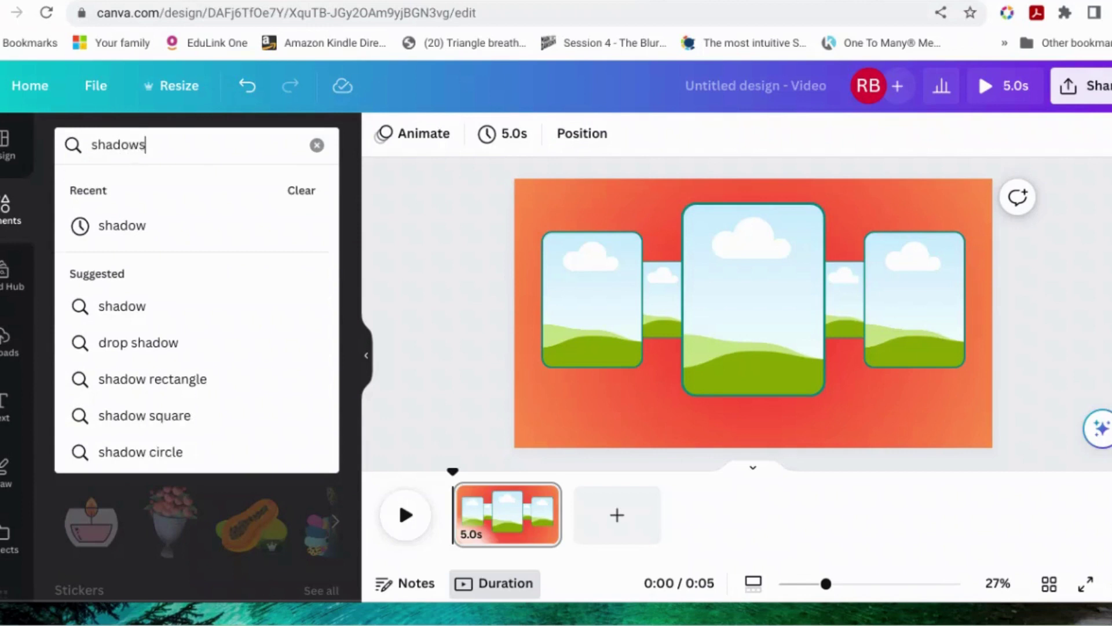
key("Return")
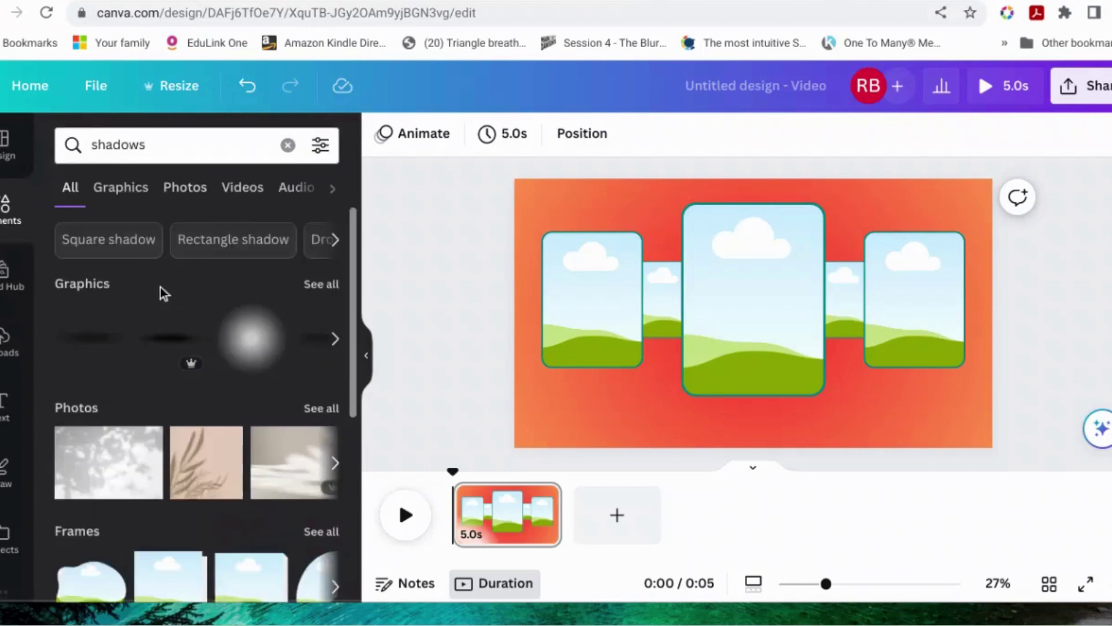
left_click(316, 286)
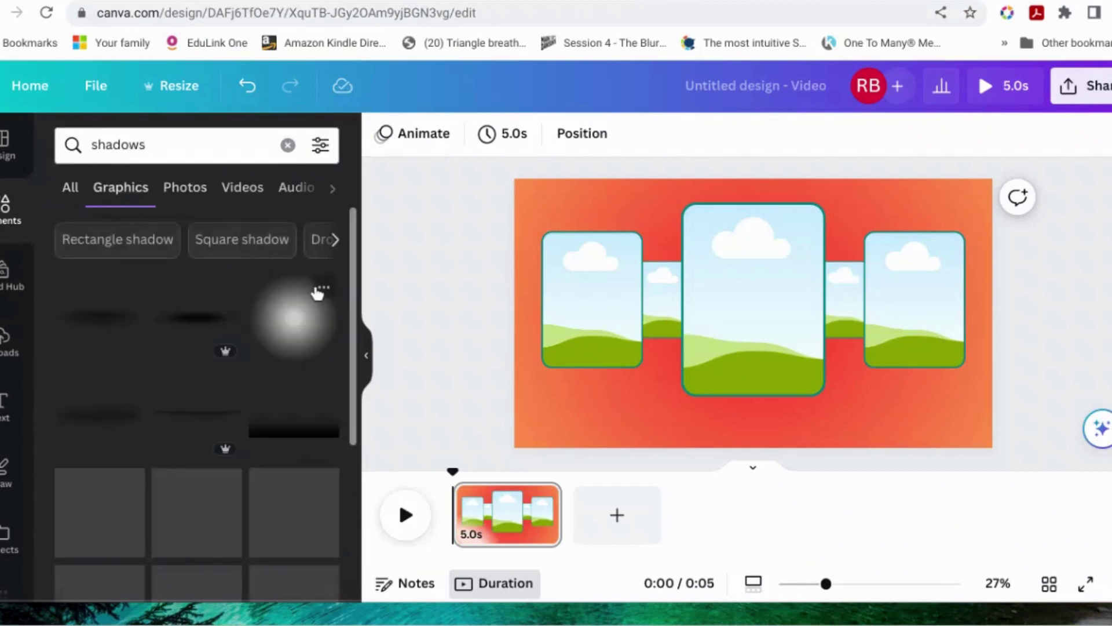
Step: Add a soft shadow graphic and position it along the page's bottom edge
left_click(122, 321)
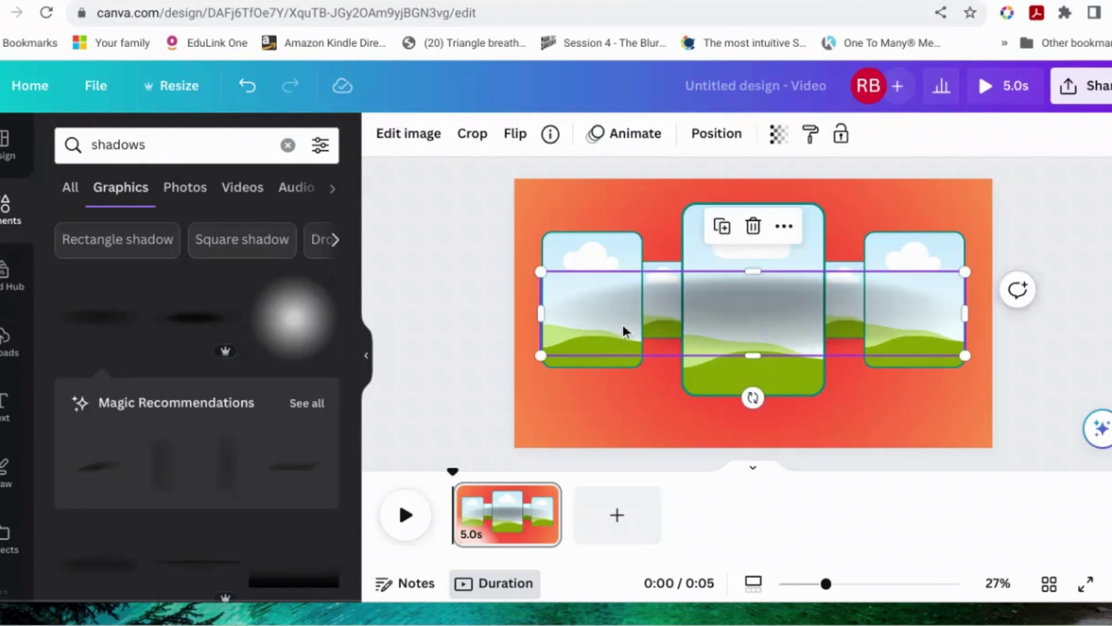
left_click_drag(764, 366, 774, 440)
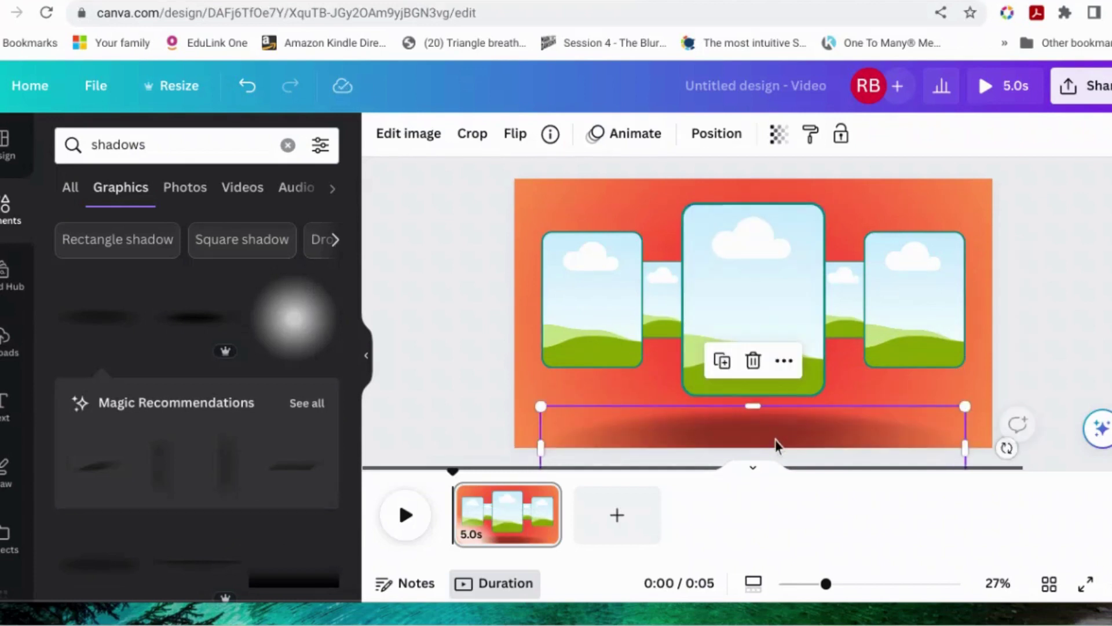
left_click(1076, 343)
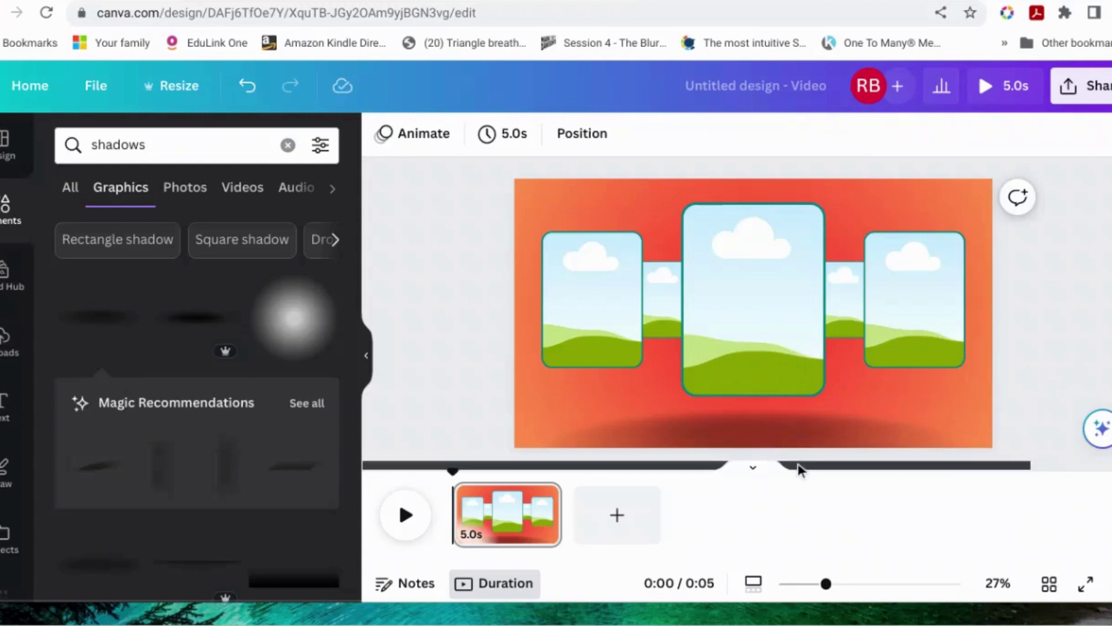
left_click(808, 440)
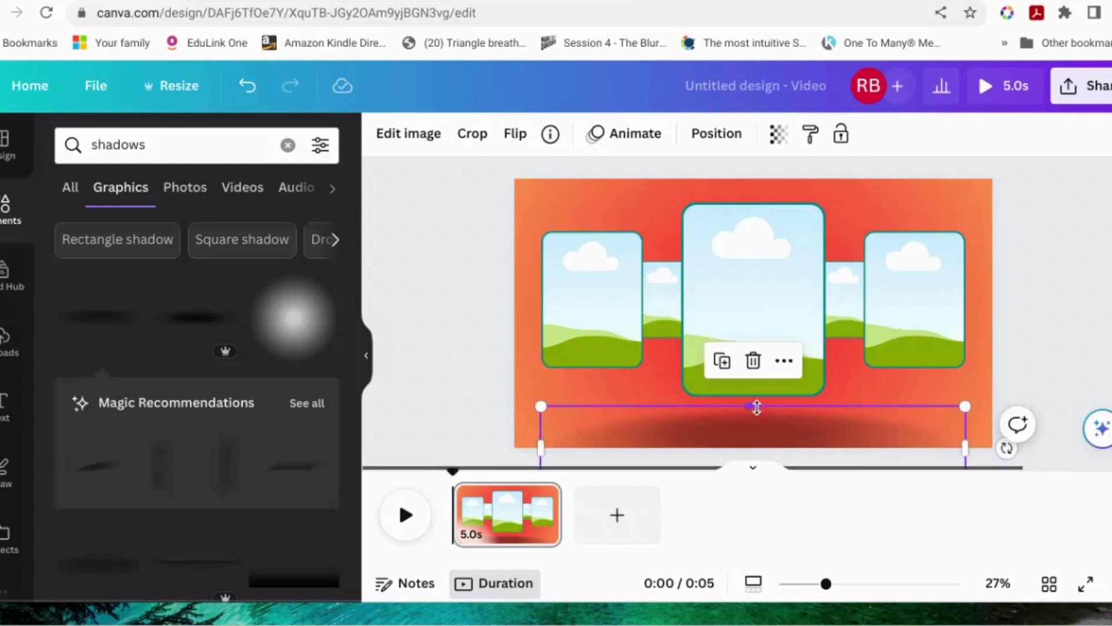
left_click(1089, 382)
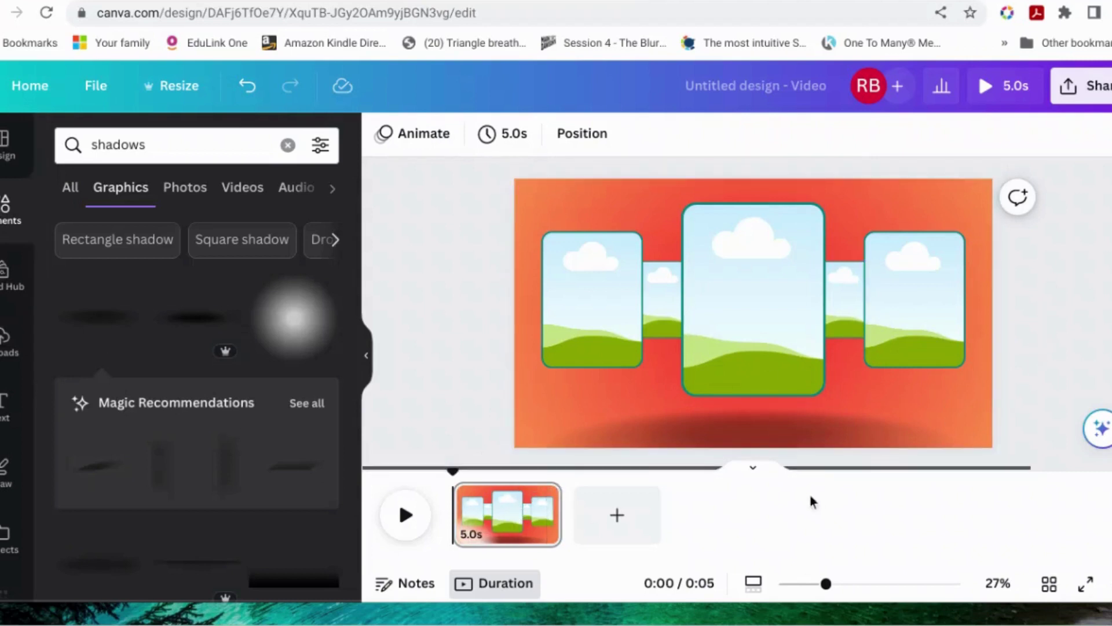
Step: Duplicate the first page repeatedly until the video has six pages
right_click(530, 526)
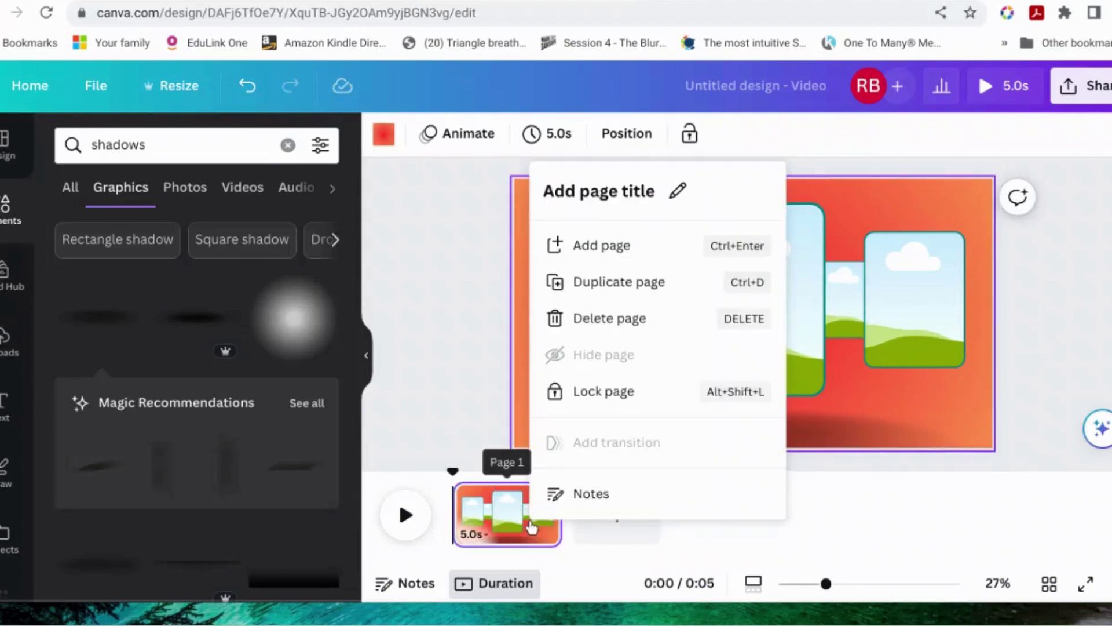
left_click(606, 292)
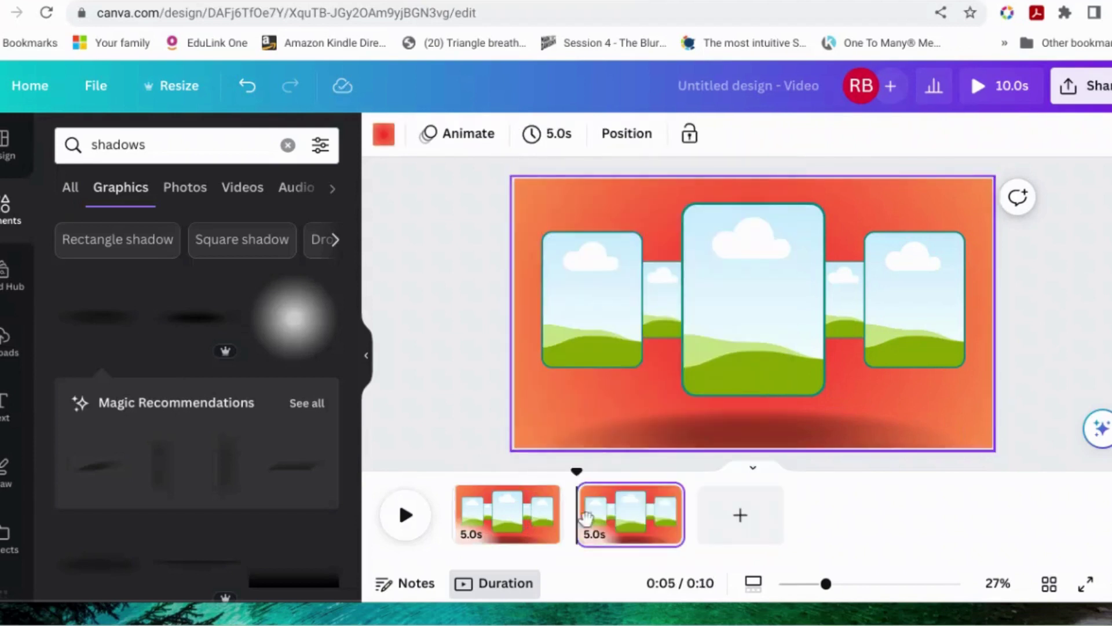
right_click(626, 526)
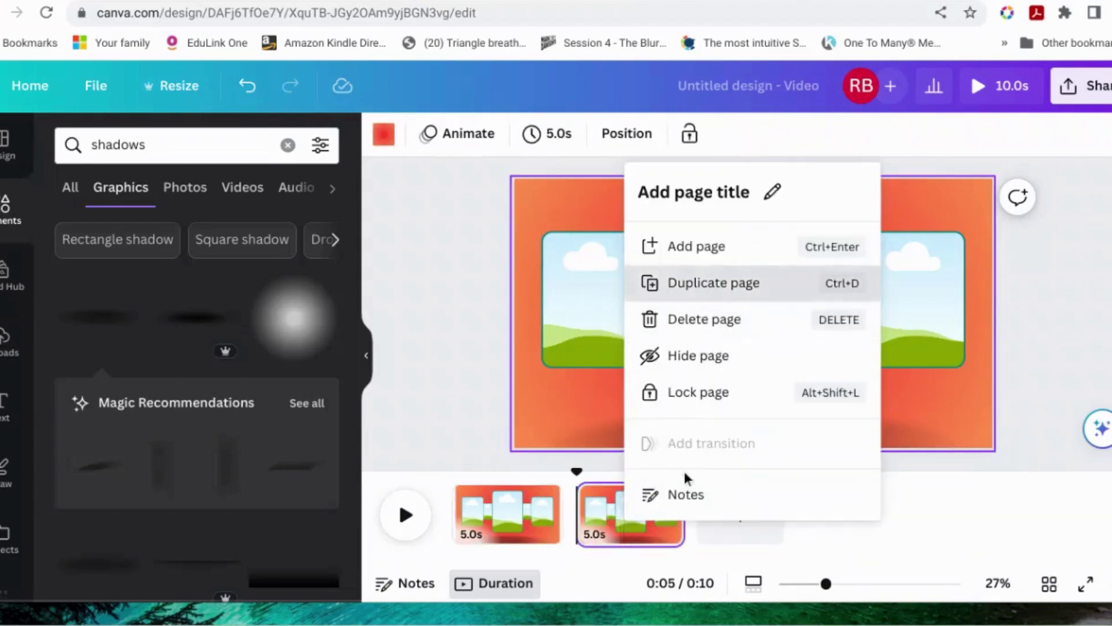
left_click(713, 289)
right_click(653, 518)
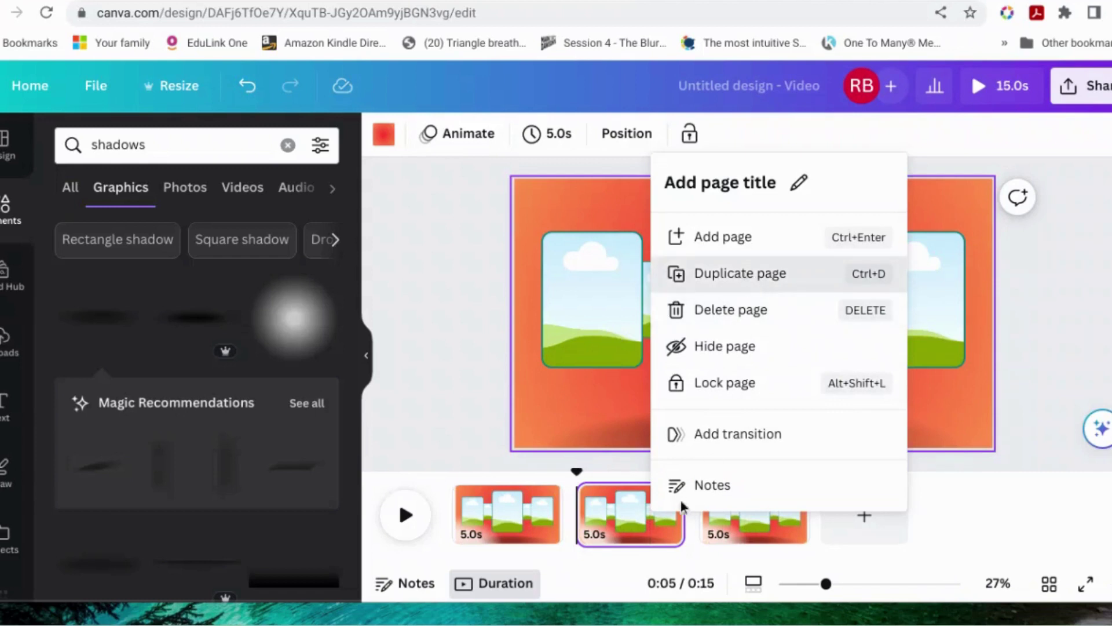
left_click(746, 273)
right_click(636, 517)
left_click(737, 273)
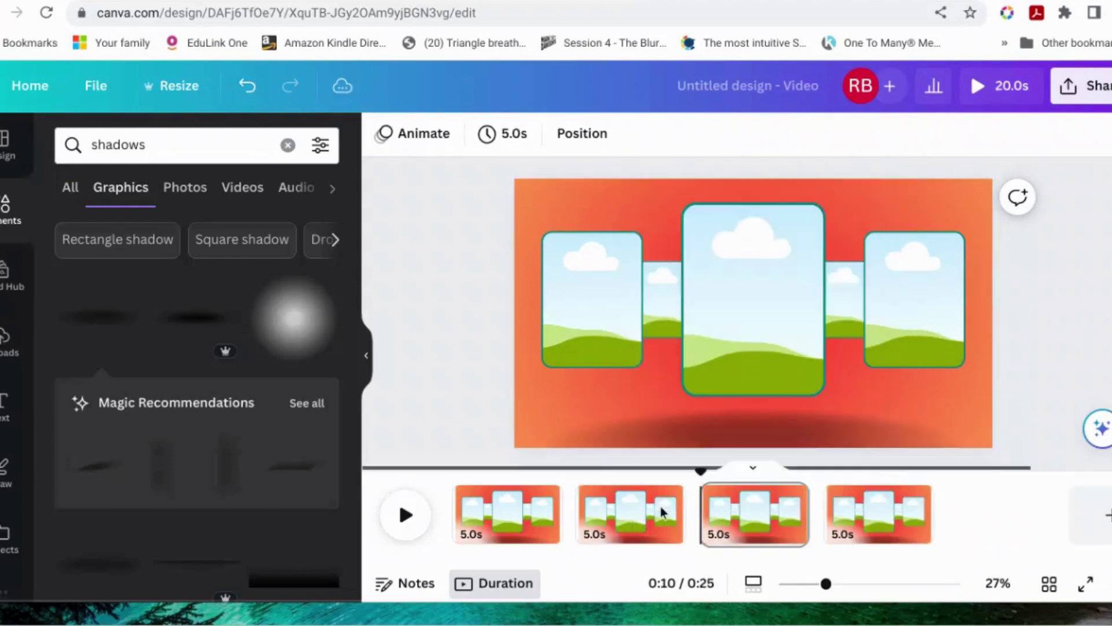
right_click(657, 516)
left_click(767, 272)
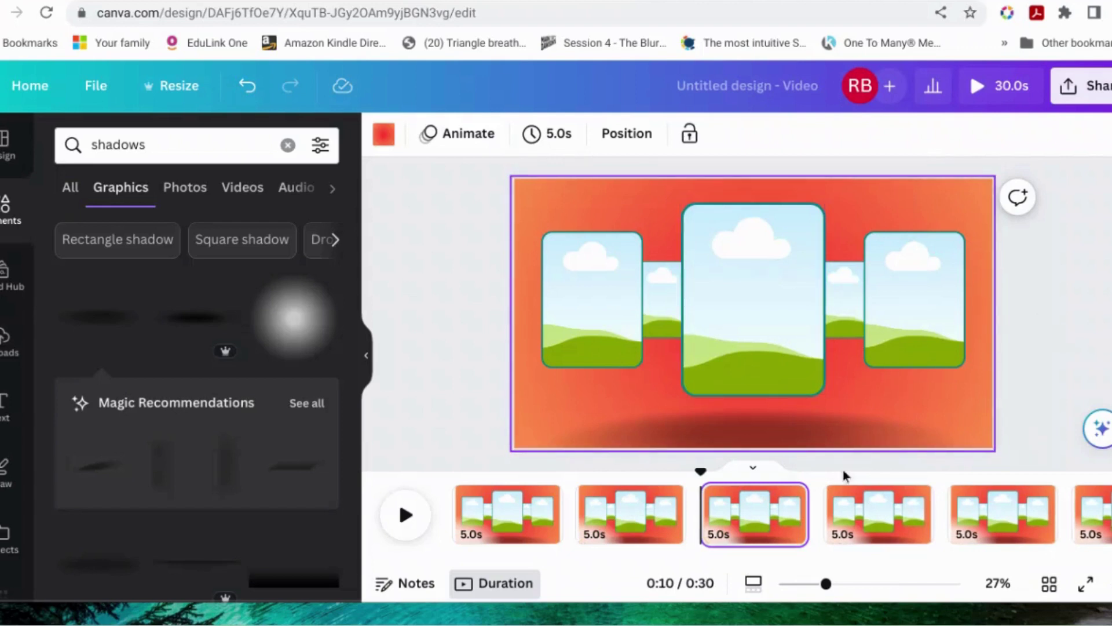
Step: Delete the extra sixth page, leaving five 5.0s pages
left_click(1094, 528)
right_click(1094, 528)
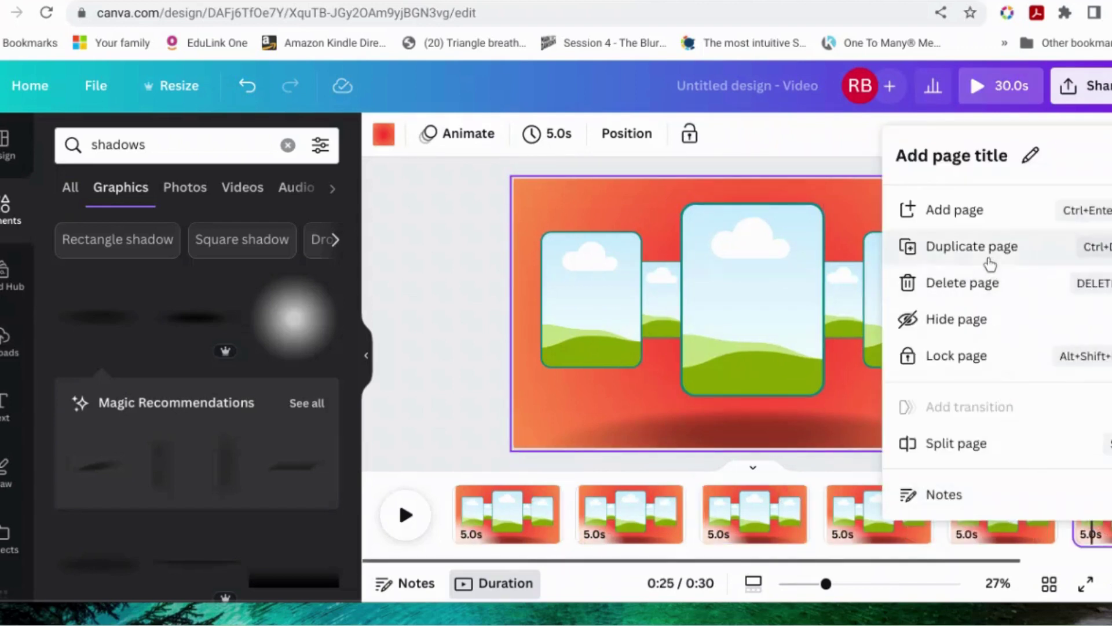
left_click(978, 283)
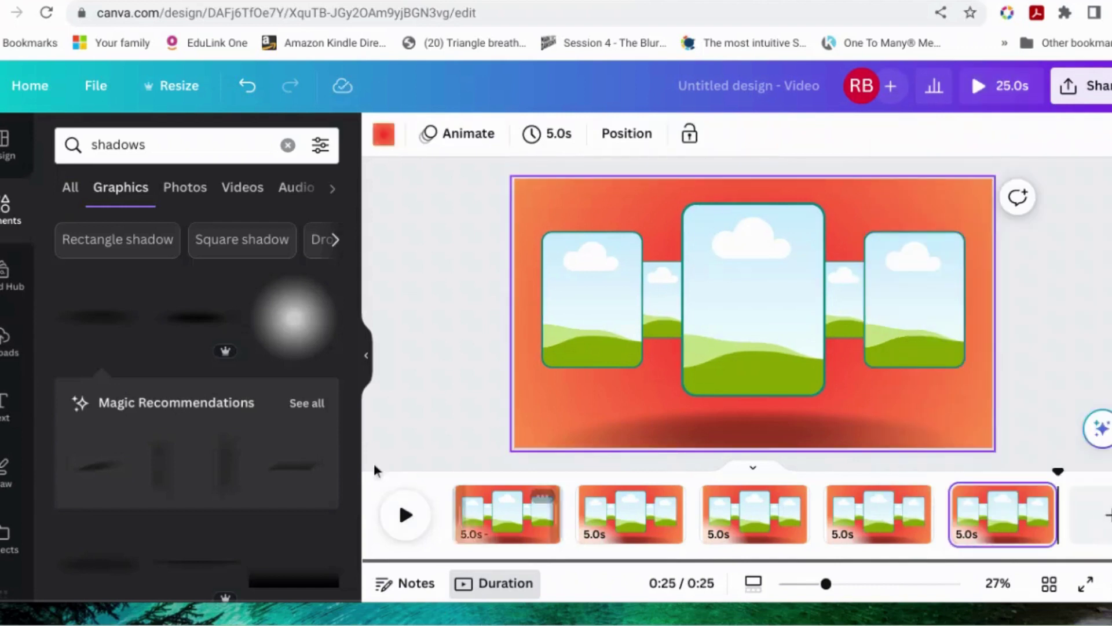
Step: Drop the uploaded Picture Perfect cover into page 1's centre frame
left_click(8, 345)
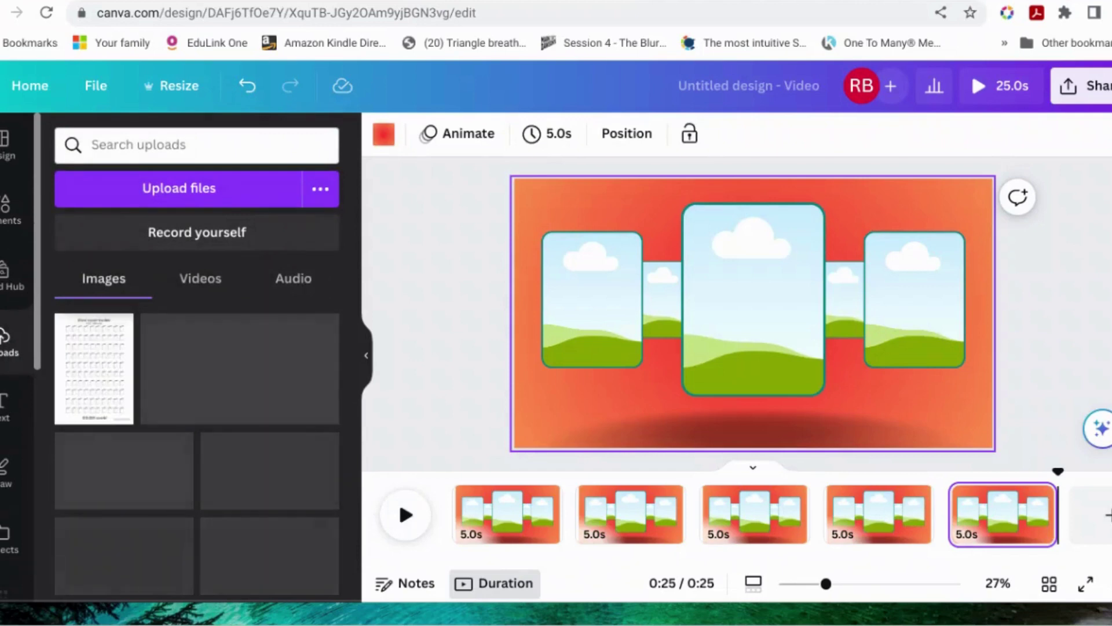
scroll(160, 394, "down", 15)
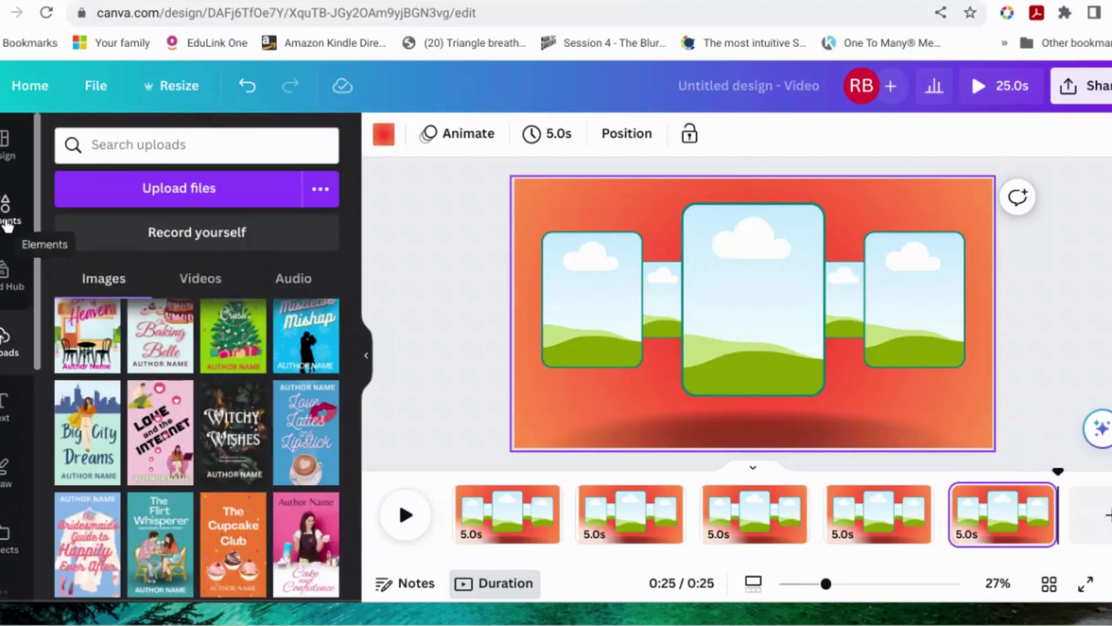
scroll(244, 409, "down", 10)
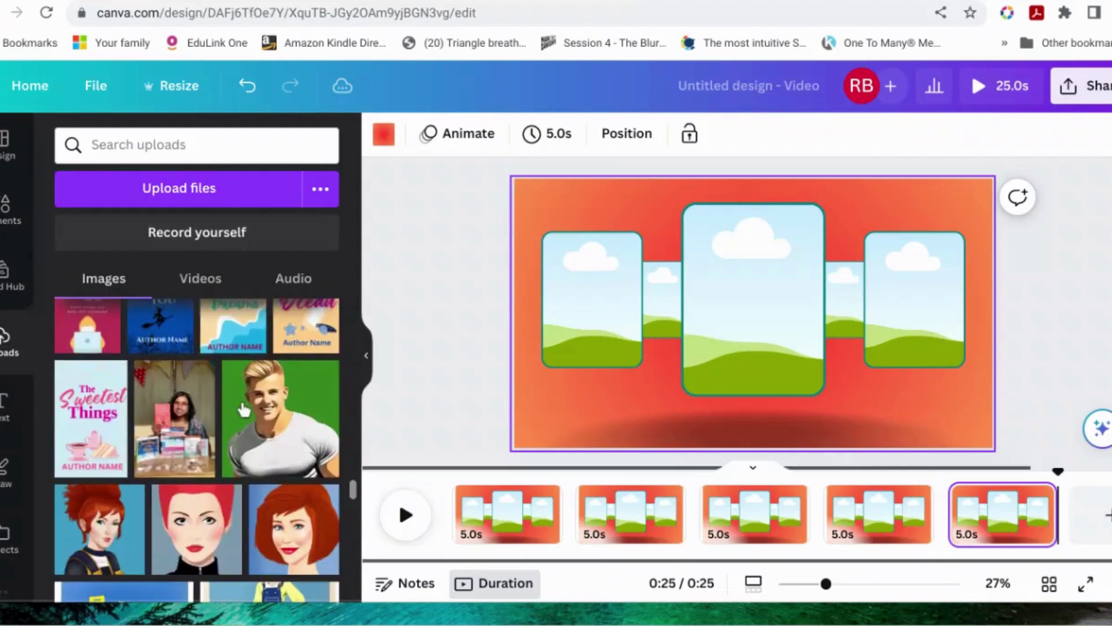
scroll(243, 409, "down", 10)
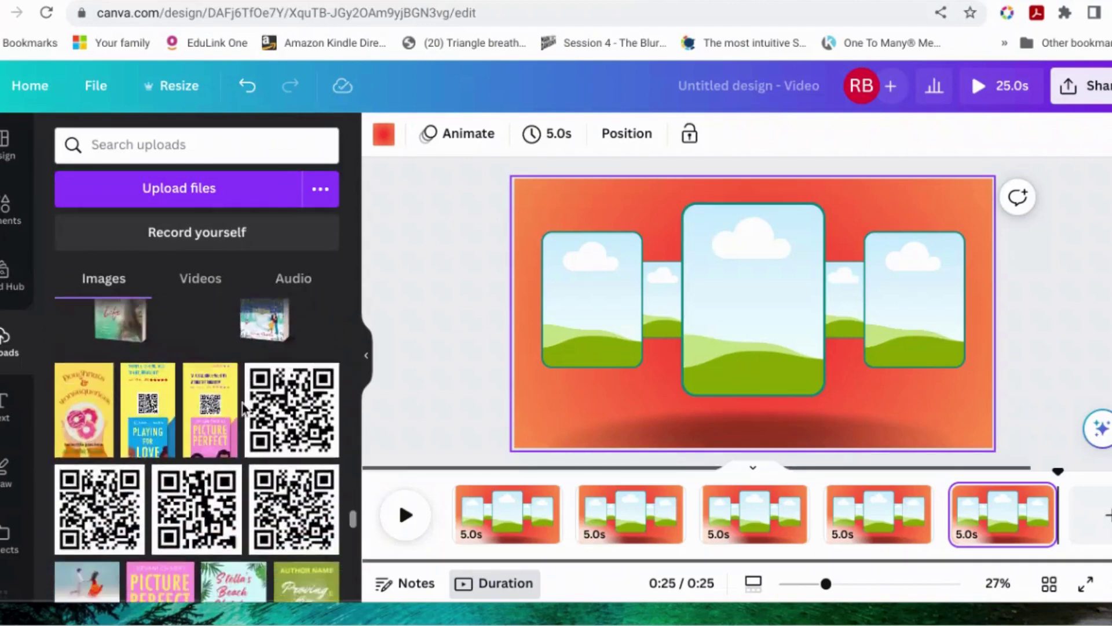
scroll(242, 406, "up", 1)
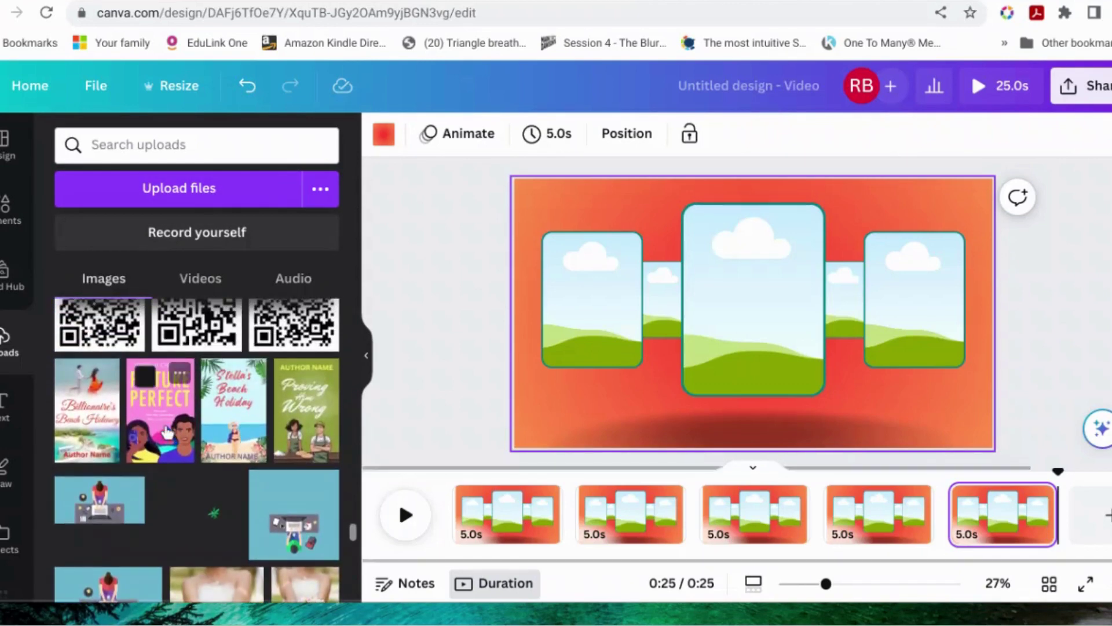
left_click_drag(167, 431, 520, 377)
left_click_drag(753, 377, 753, 376)
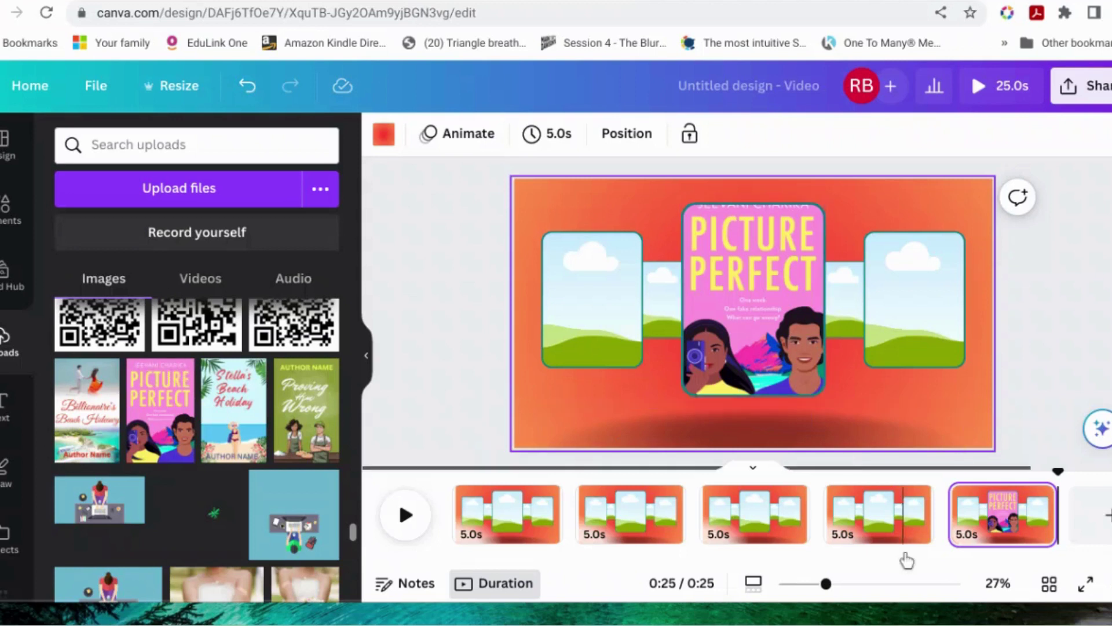
Step: Place Picture Perfect in frames on pages 4, 3 and 2, shifting its position each page
left_click(881, 524)
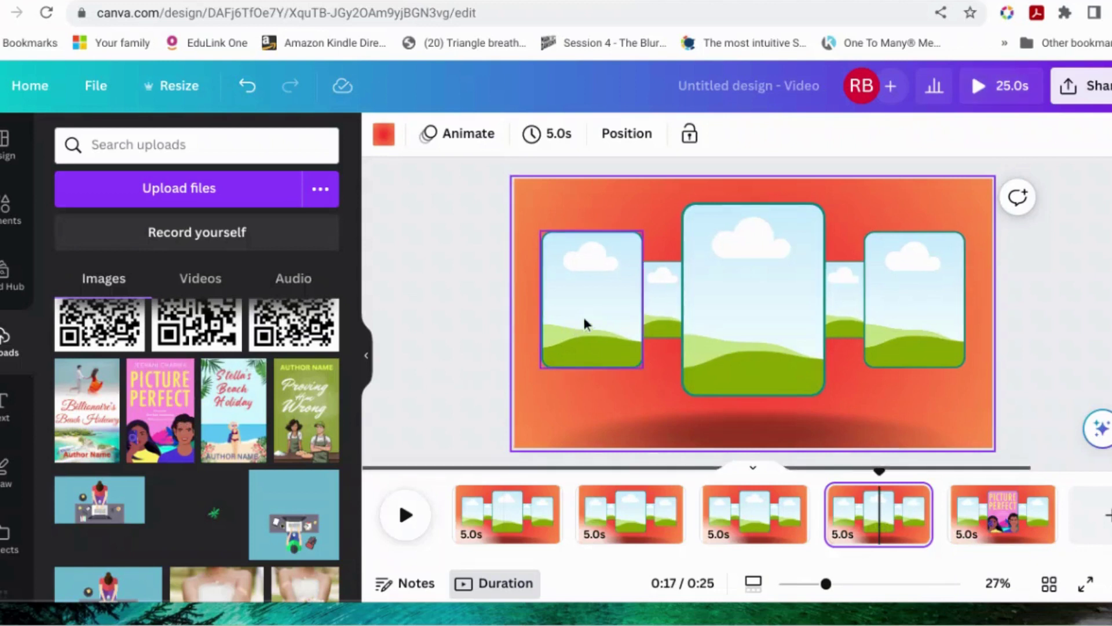
left_click_drag(161, 406, 582, 307)
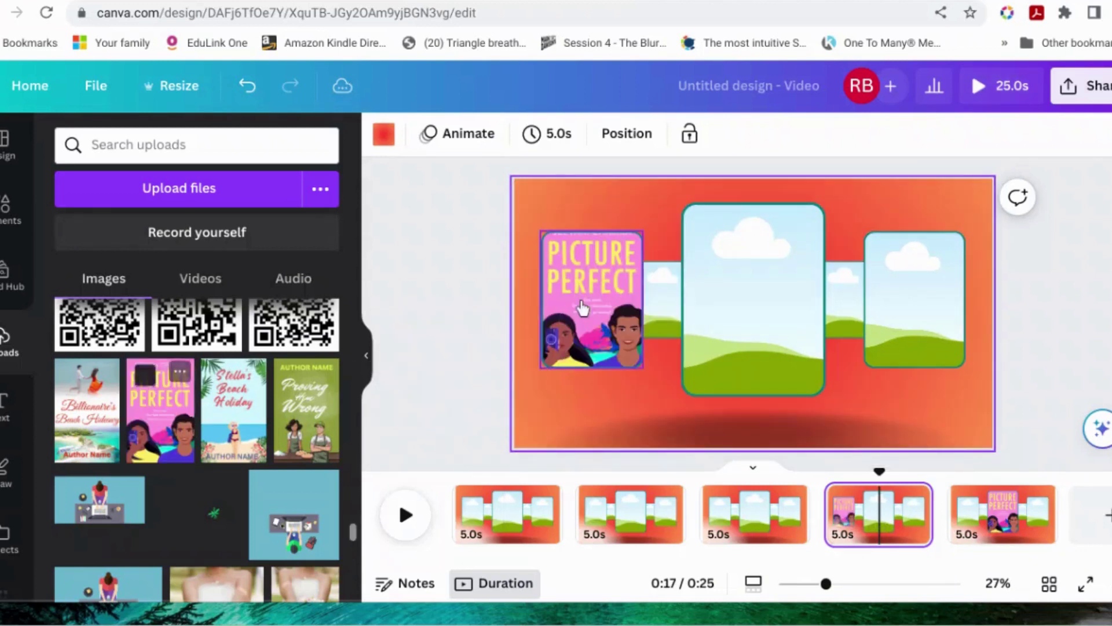
left_click(727, 515)
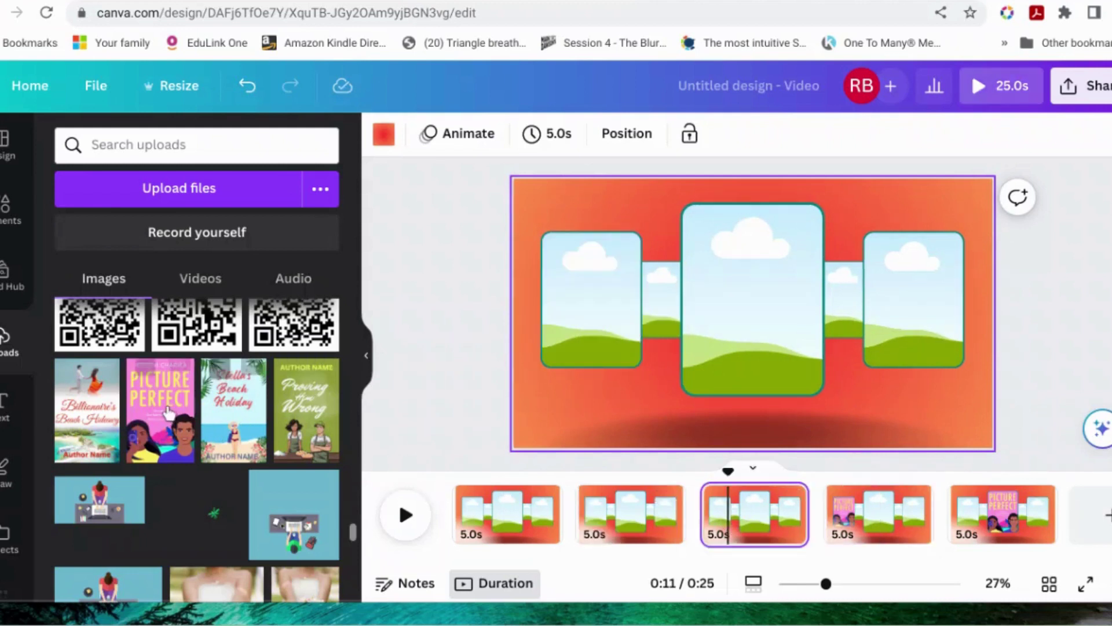
left_click_drag(161, 405, 657, 331)
left_click(636, 516)
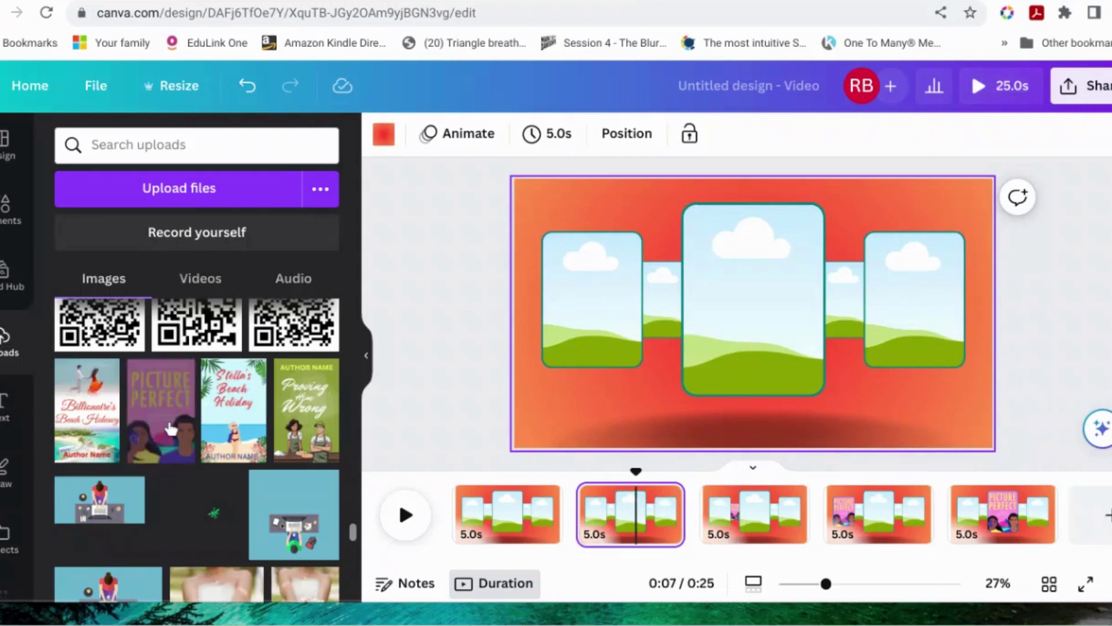
left_click(164, 429)
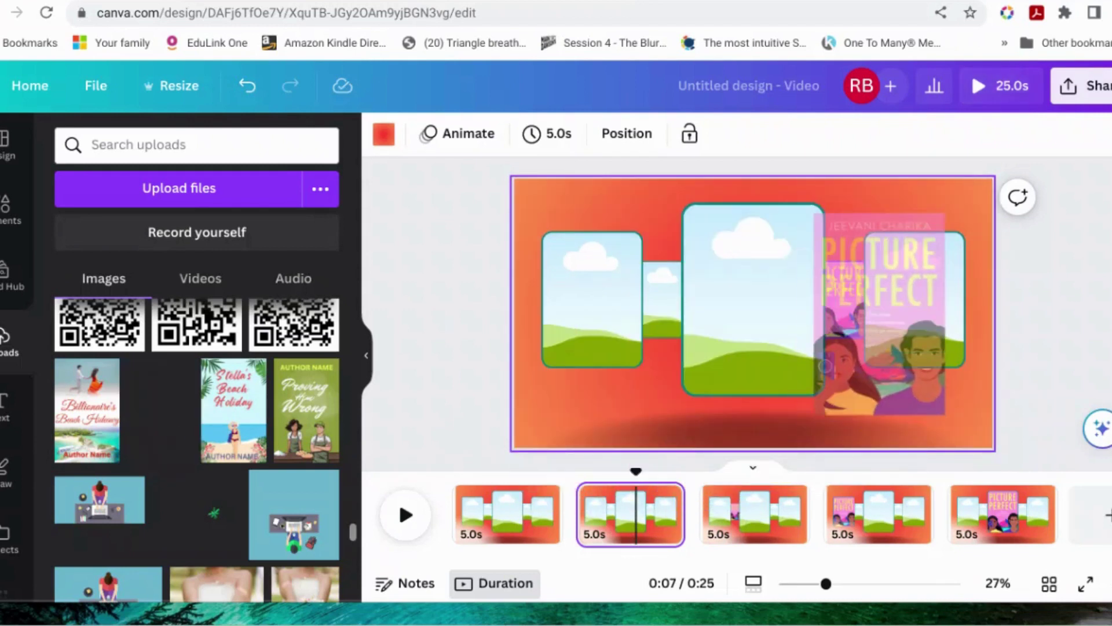
left_click_drag(825, 366, 843, 325)
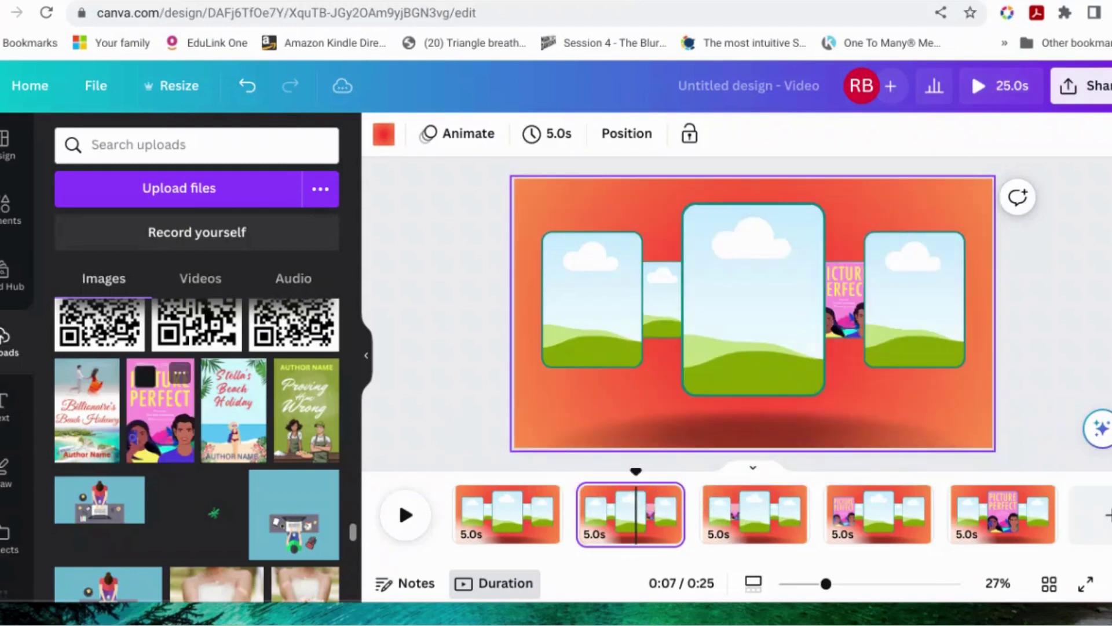
Step: Put the Picture Perfect cover in page 1's right frame
left_click(502, 549)
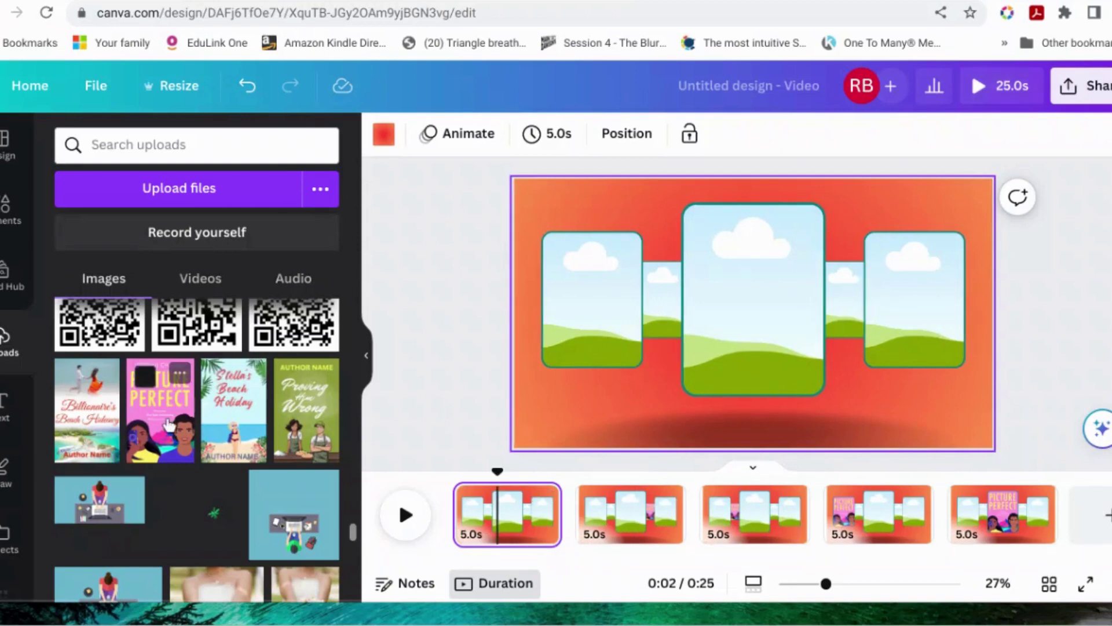
left_click_drag(168, 424, 916, 308)
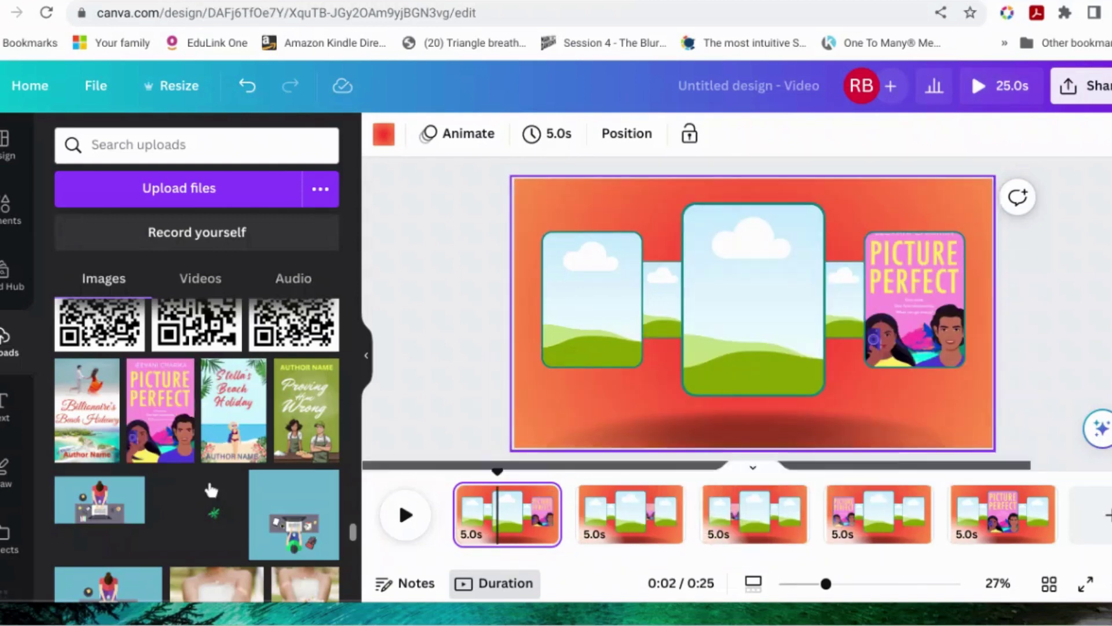
scroll(231, 490, "down", 5)
Step: Drag the Playing for Love cover into frames on pages 1 and 2
scroll(234, 491, "down", 10)
scroll(234, 491, "down", 10)
left_click_drag(94, 481, 753, 341)
left_click_drag(96, 428, 693, 605)
left_click(656, 545)
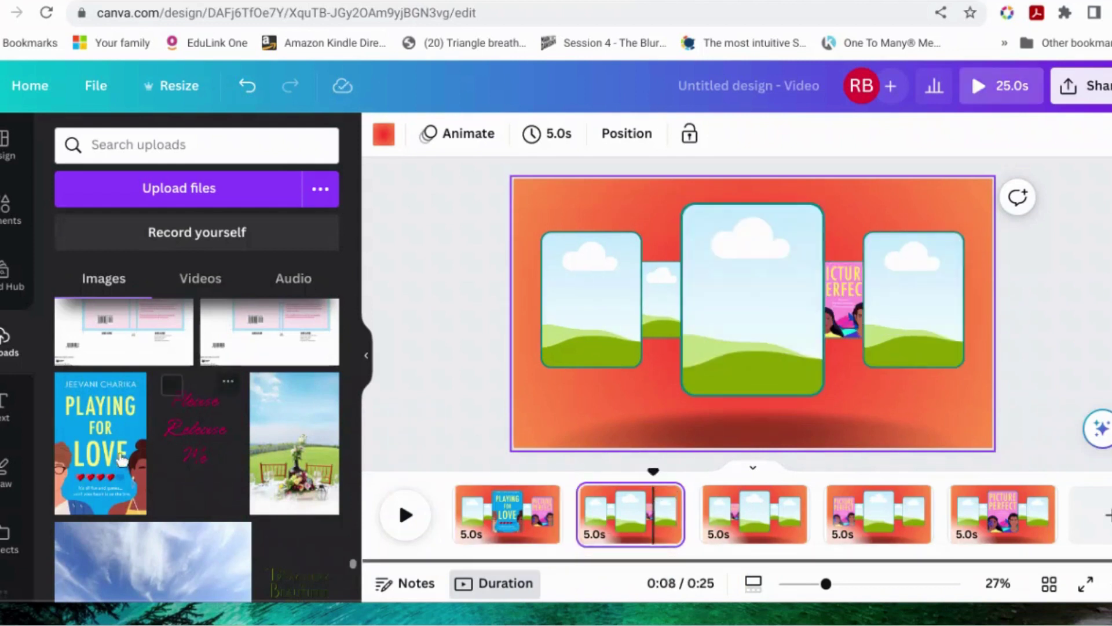
left_click_drag(72, 388, 915, 300)
Step: Place Playing for Love in page 3's right frame, beside Picture Perfect on page 4, and on page 5
left_click(753, 510)
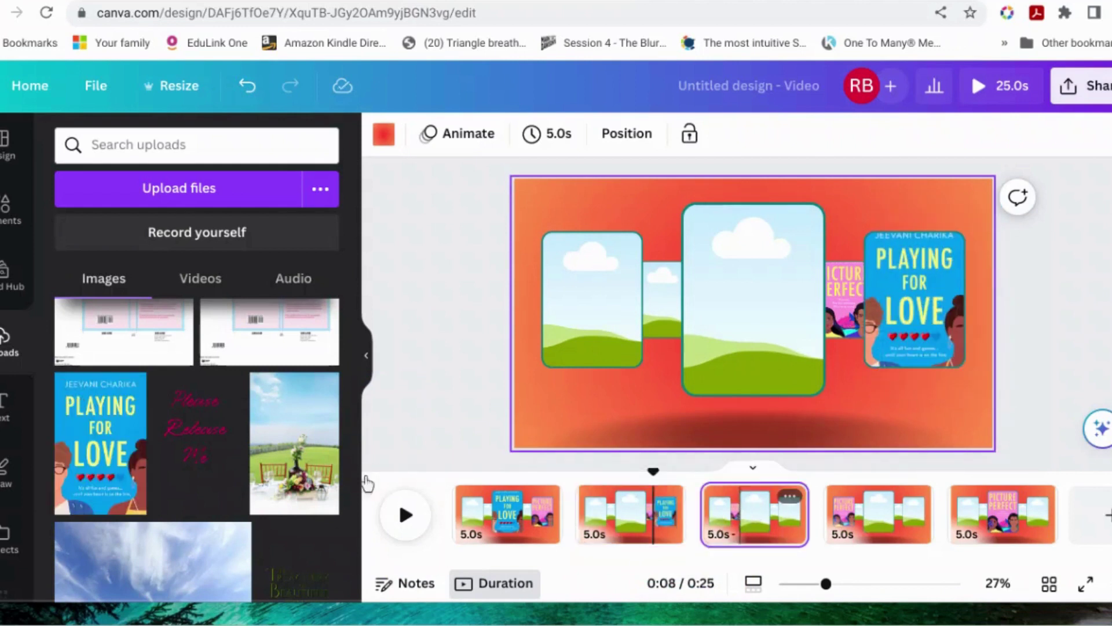
left_click_drag(91, 448, 844, 295)
left_click_drag(705, 354, 868, 528)
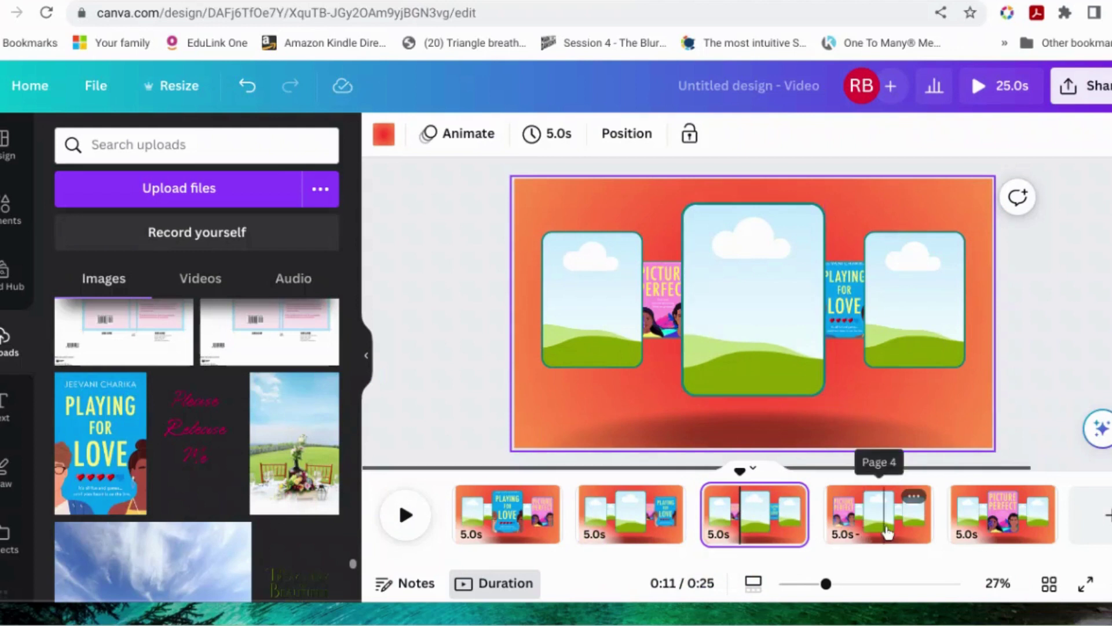
left_click(887, 532)
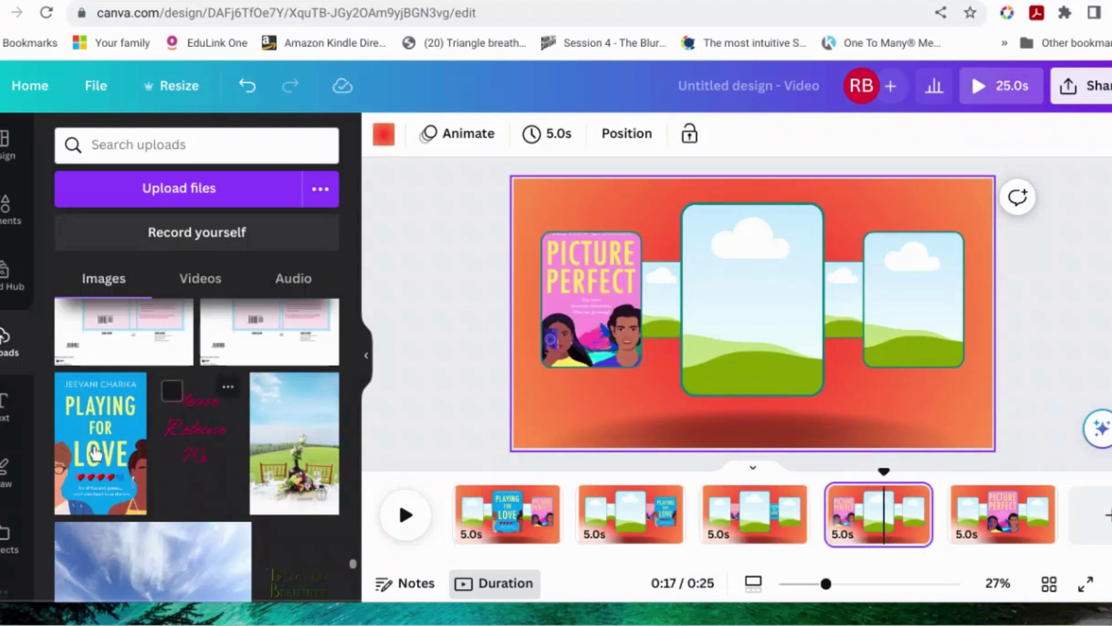
left_click_drag(96, 453, 652, 336)
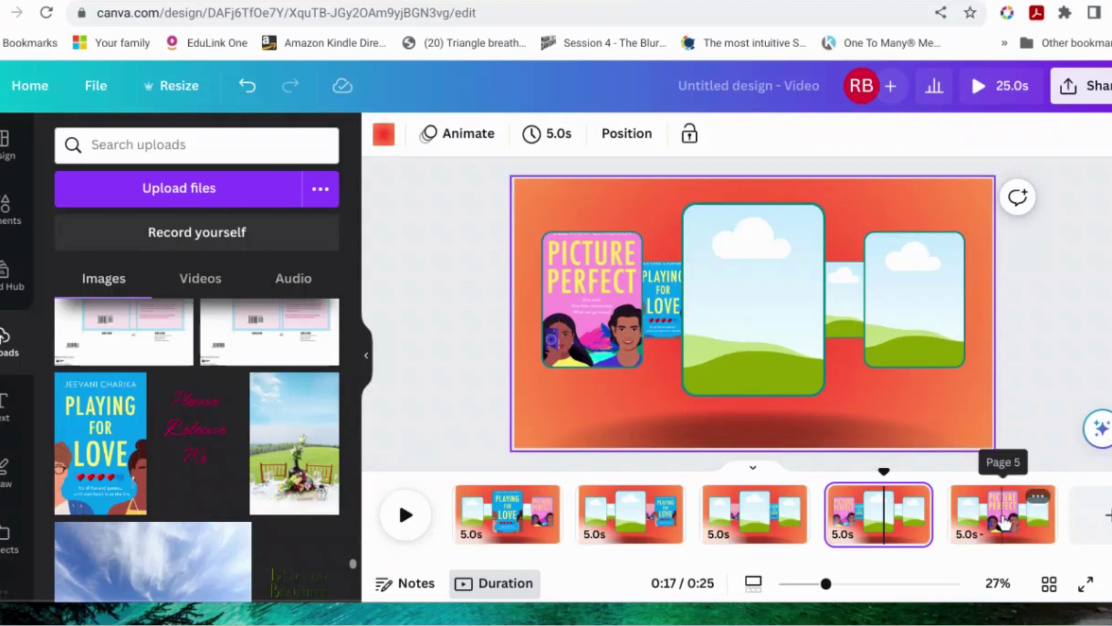
left_click_drag(86, 406, 986, 539)
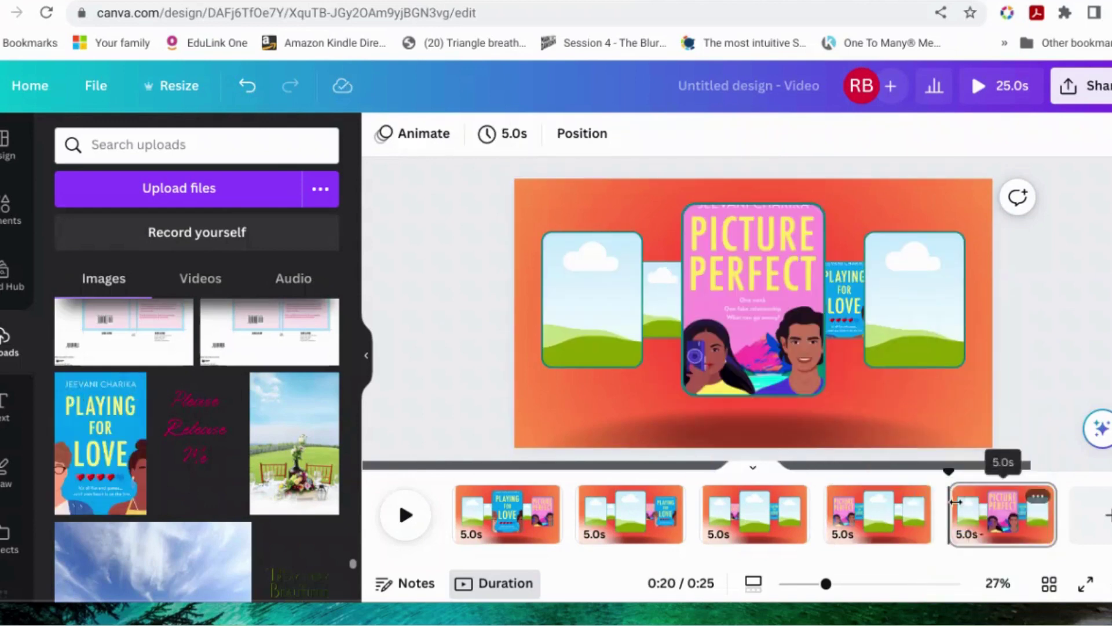
Step: Detach Playing for Love from its frame and drop it into page 5's left frame
left_click(847, 294)
right_click(853, 294)
mouse_move(847, 295)
left_click(929, 579)
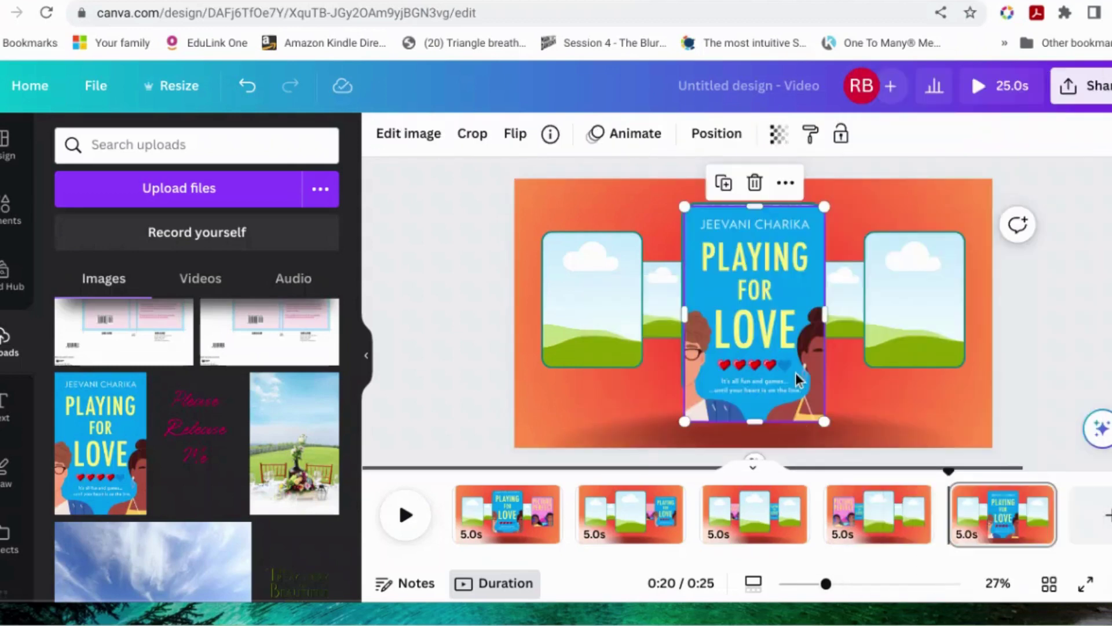
left_click_drag(798, 379, 613, 302)
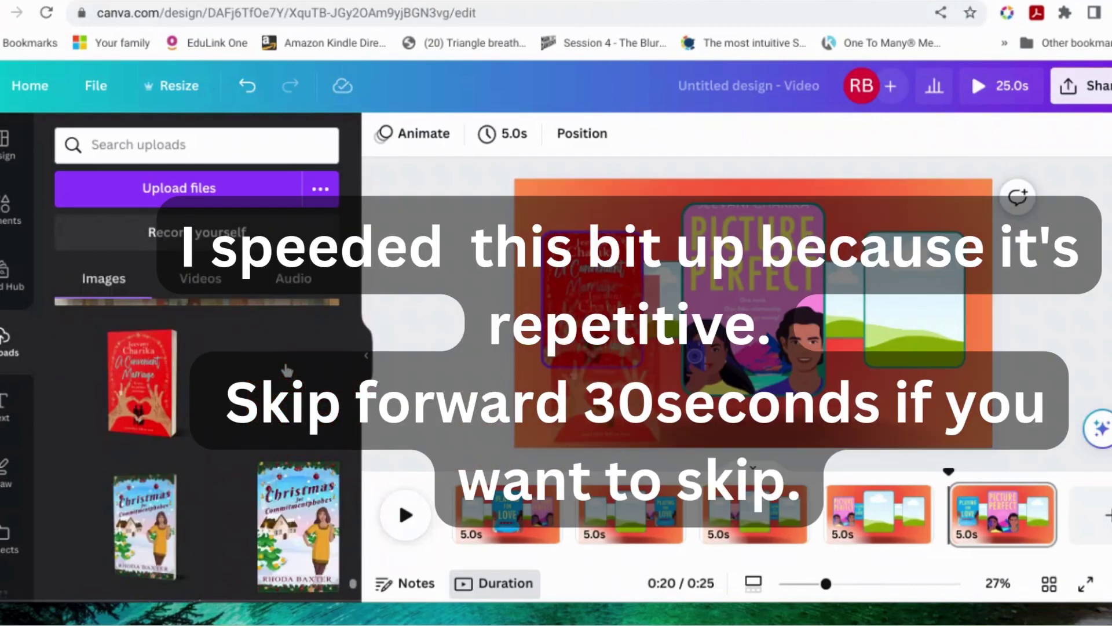
Step: Drop A Convenient Marriage into a frame on pages 5 through 1, shifting one position per page
left_click_drag(142, 383, 667, 313)
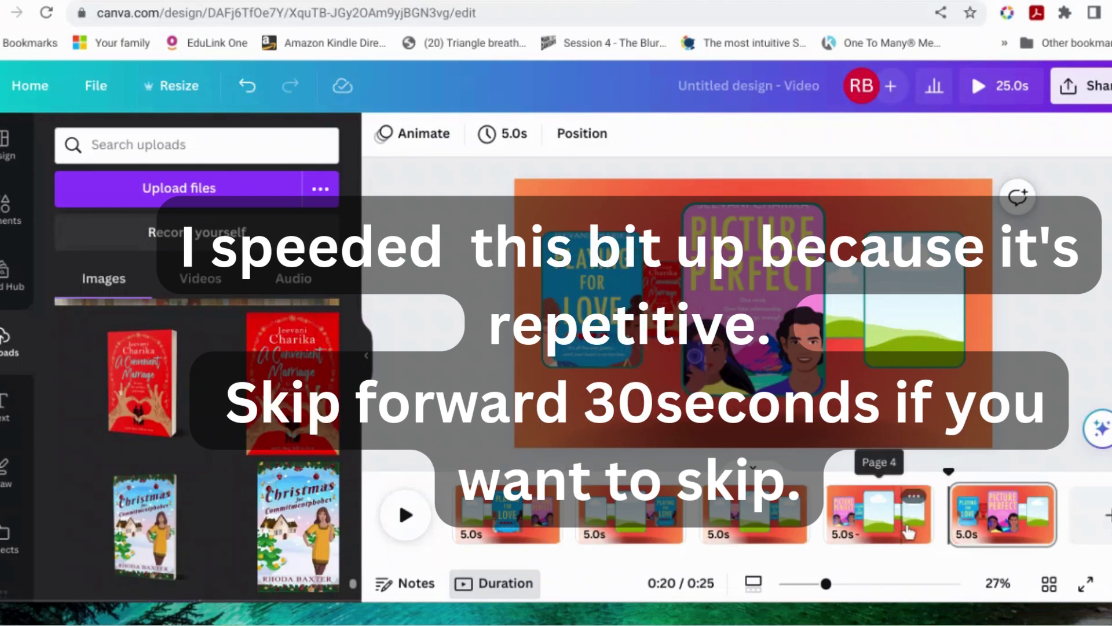
left_click(900, 506)
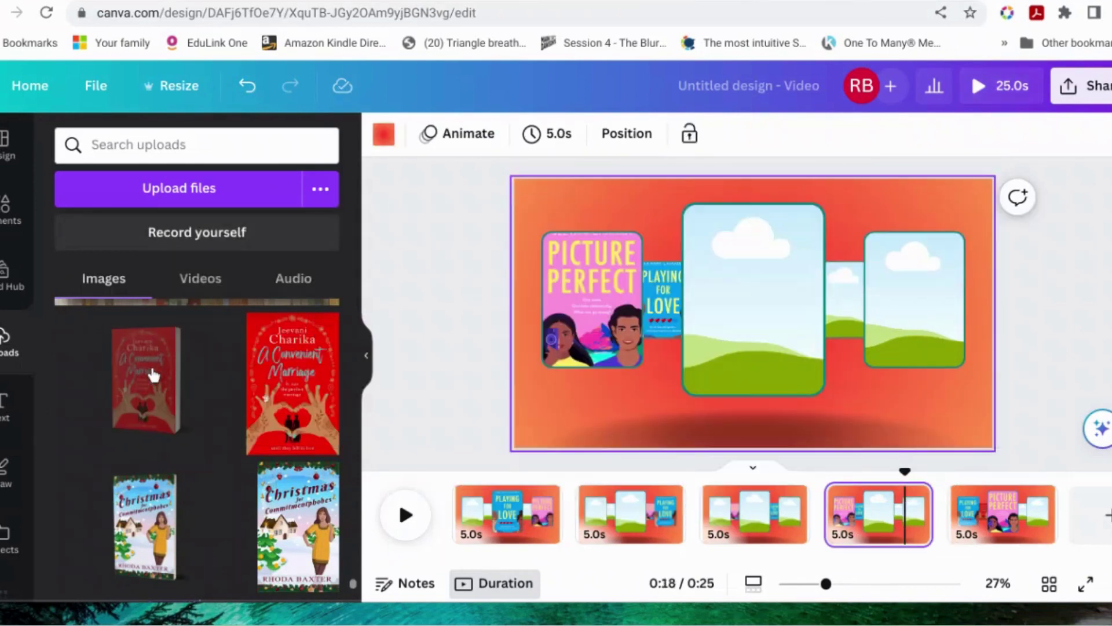
left_click_drag(154, 380, 844, 299)
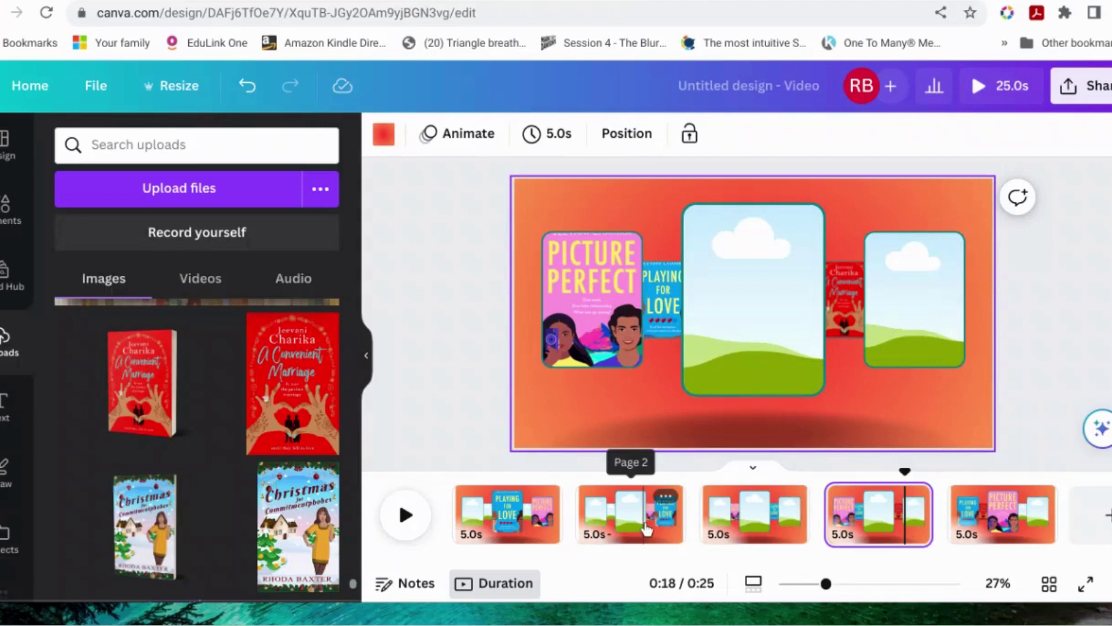
left_click(757, 520)
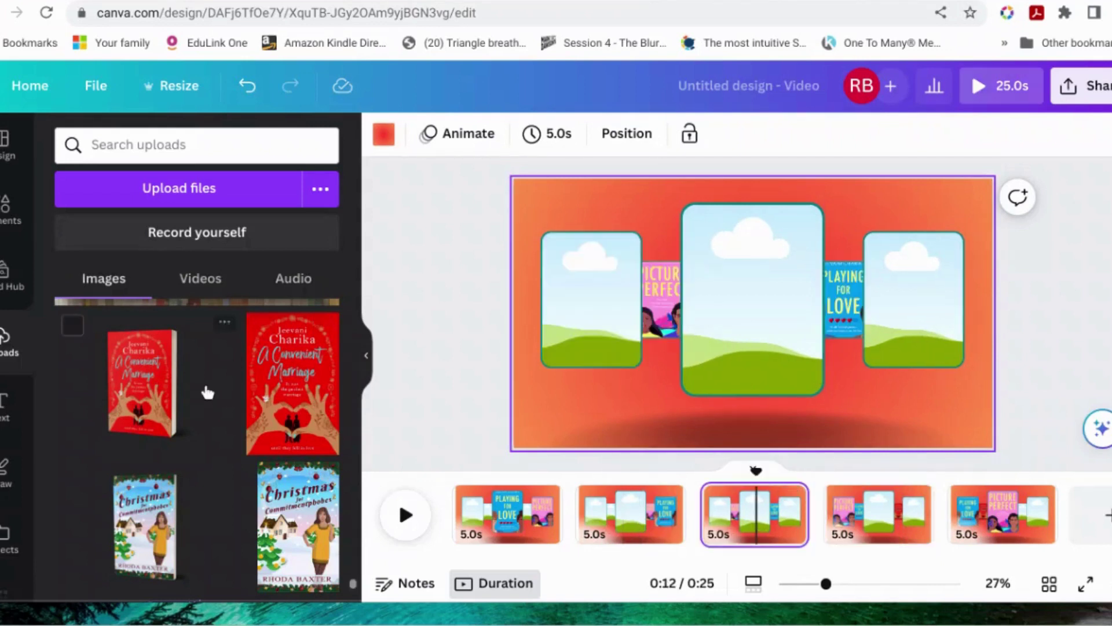
left_click_drag(176, 392, 914, 302)
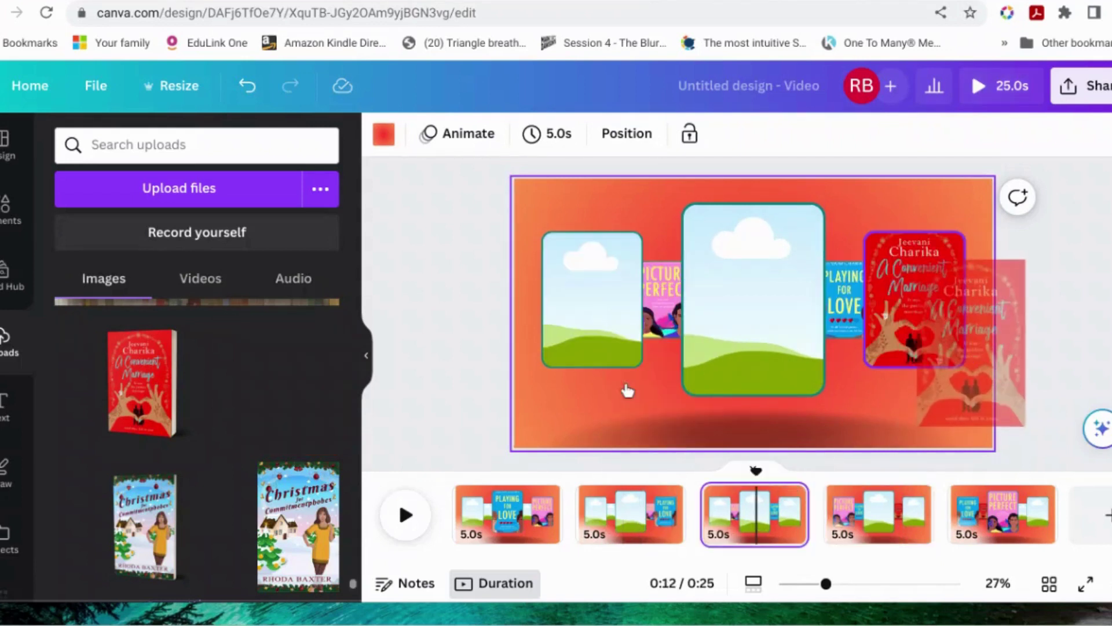
left_click(642, 521)
left_click_drag(304, 442, 752, 302)
left_click(507, 515)
left_click_drag(292, 383, 533, 357)
Step: Add This Stolen Life to page 1, undoing a wrong drop that replaced A Convenient Marriage
scroll(291, 485, "down", 10)
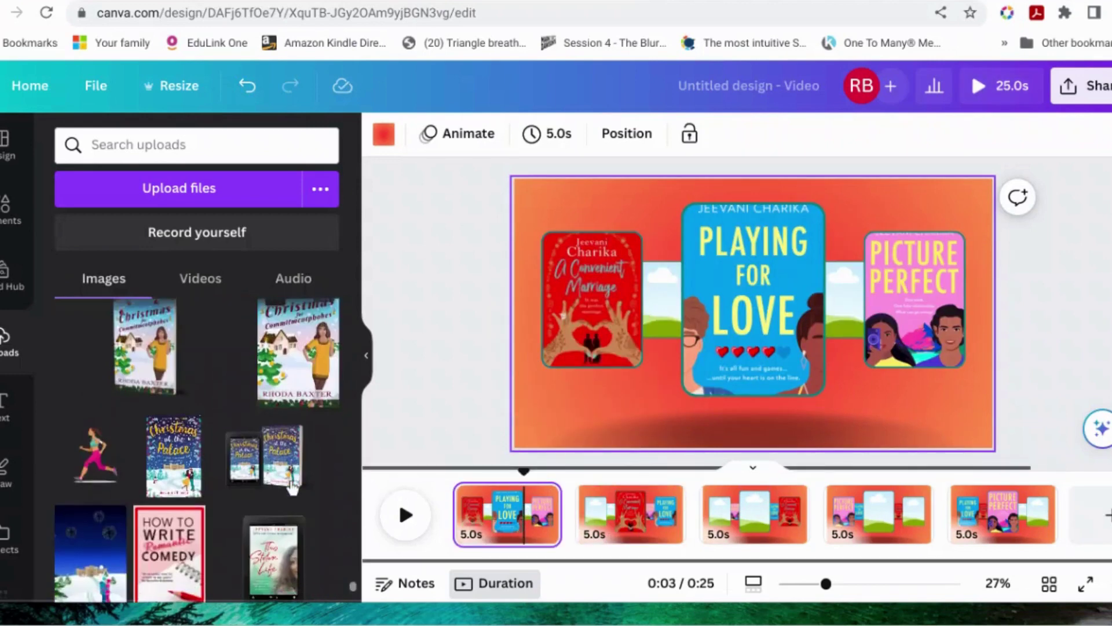
scroll(291, 485, "up", 3)
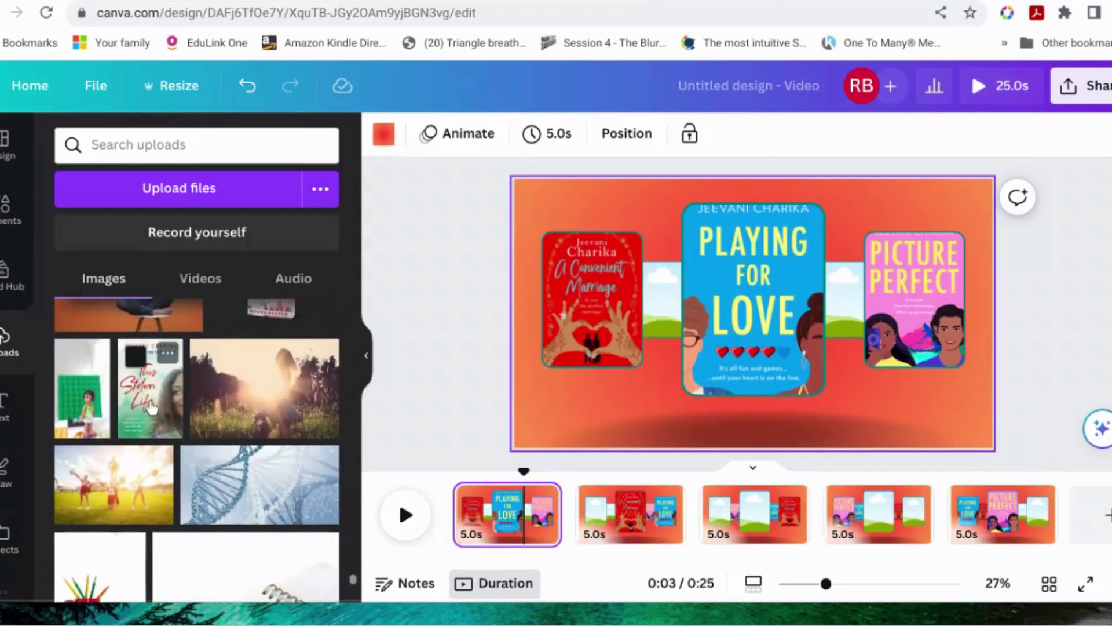
left_click_drag(145, 408, 628, 358)
left_click_drag(349, 396, 603, 310)
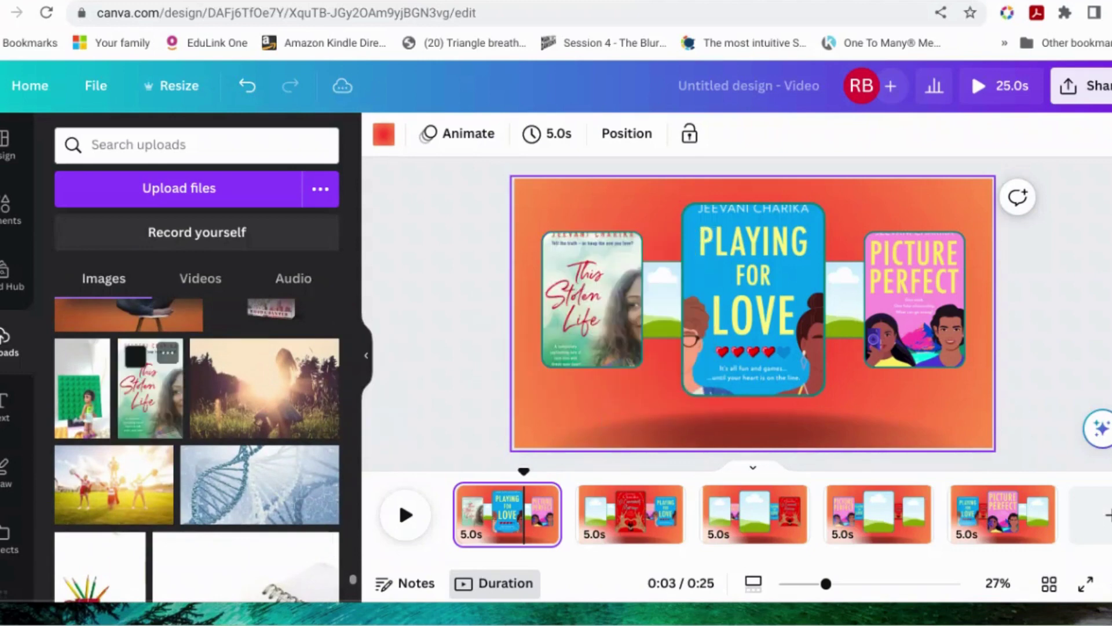
right_click(603, 310)
left_click(246, 87)
left_click_drag(150, 389, 672, 347)
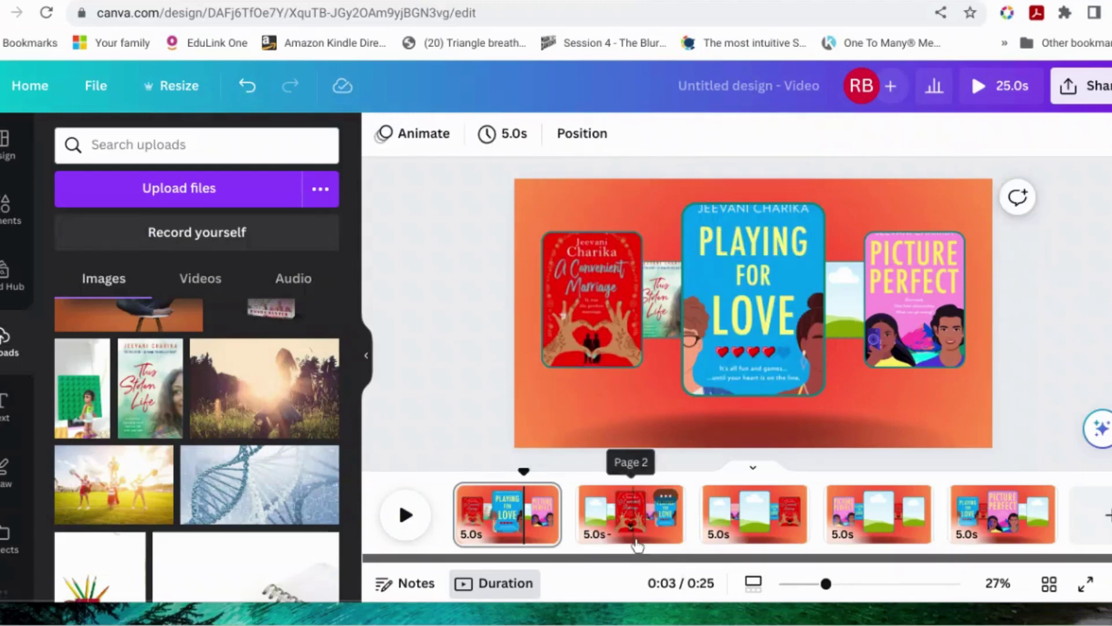
Step: Step through the pages and put This Stolen Life in page 4's right frame
left_click(631, 512)
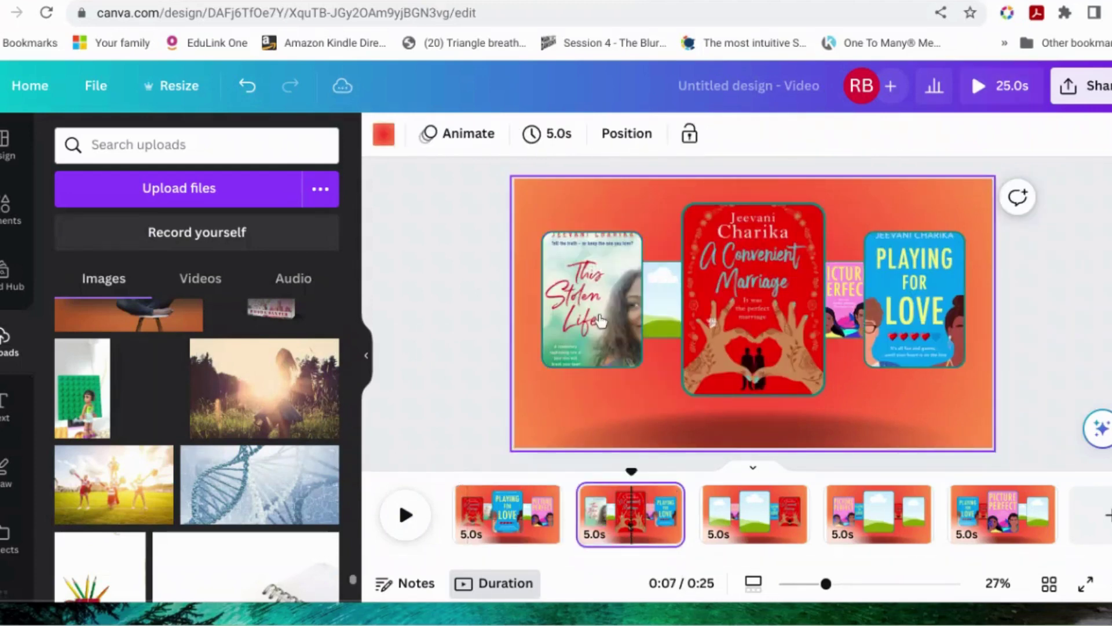
left_click(795, 515)
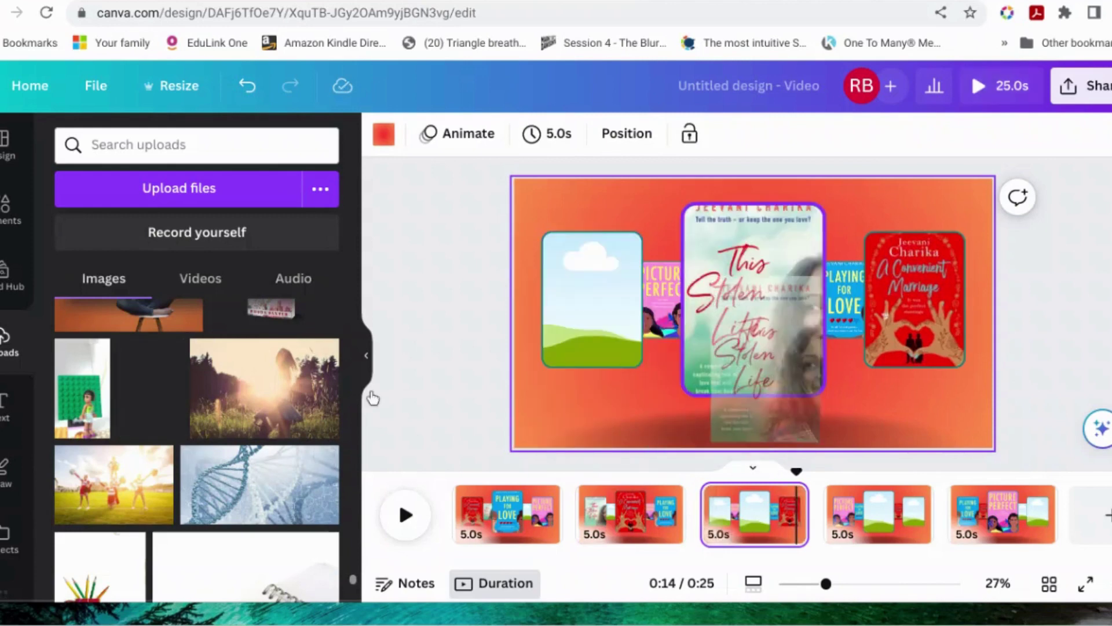
left_click(857, 510)
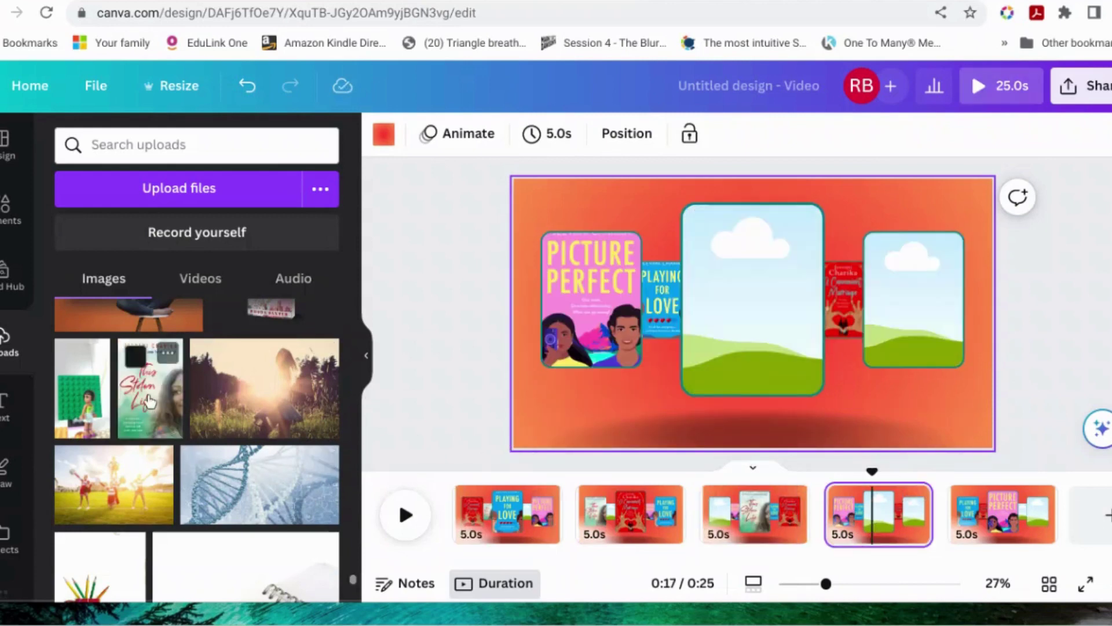
left_click_drag(149, 374, 910, 302)
left_click(981, 527)
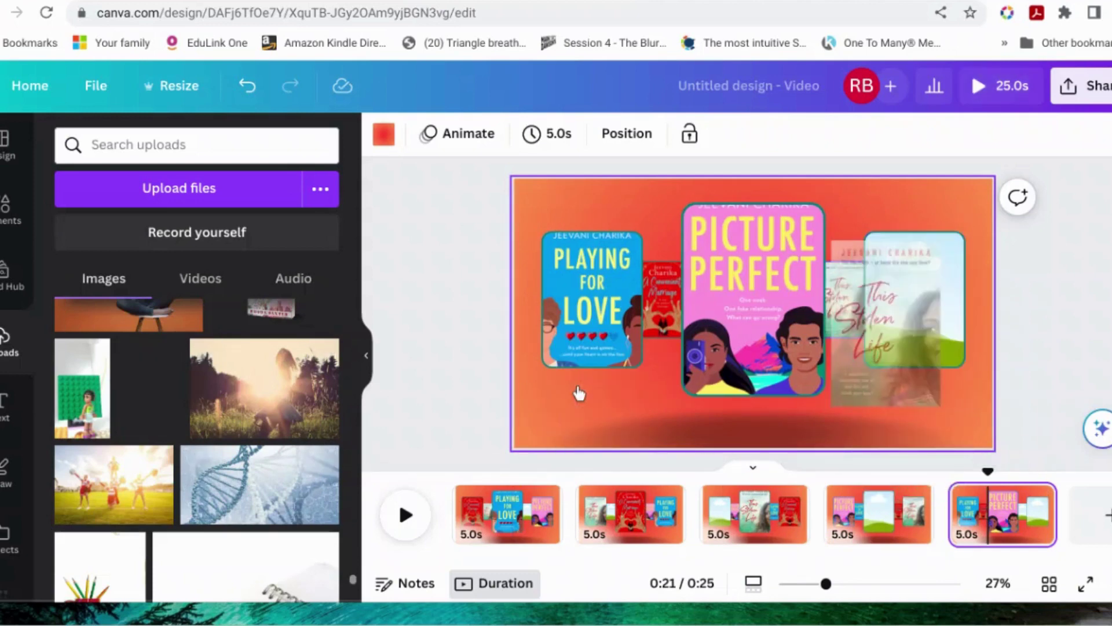
Step: Drop Christmas at the Palace into a frame on page 5 and page 4's centre frame
scroll(258, 478, "down", 5)
scroll(257, 478, "down", 1)
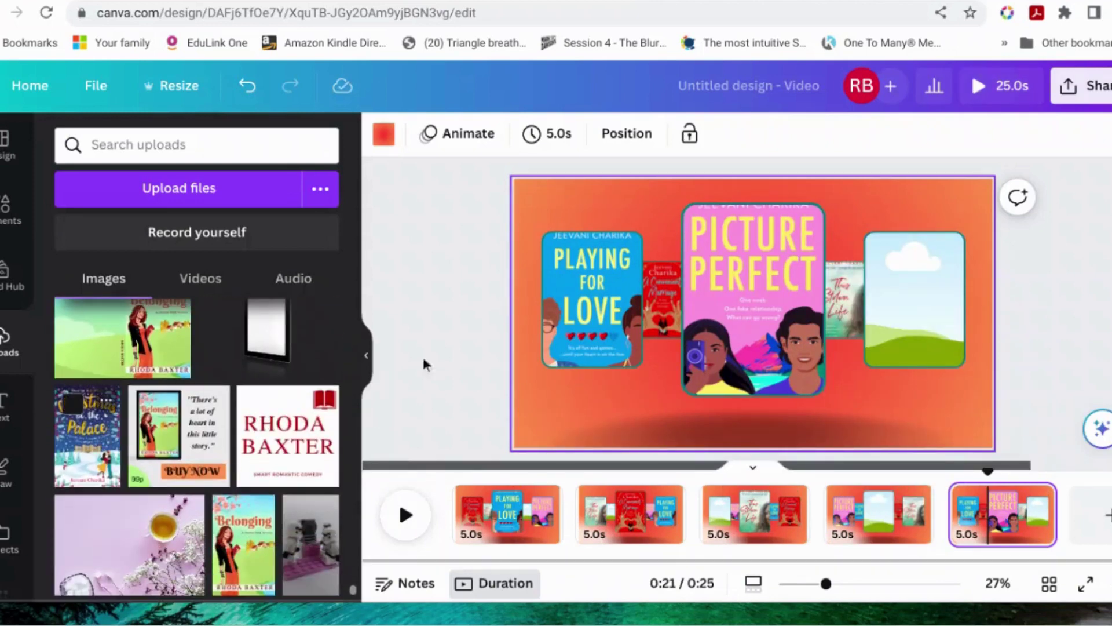
left_click_drag(87, 437, 942, 274)
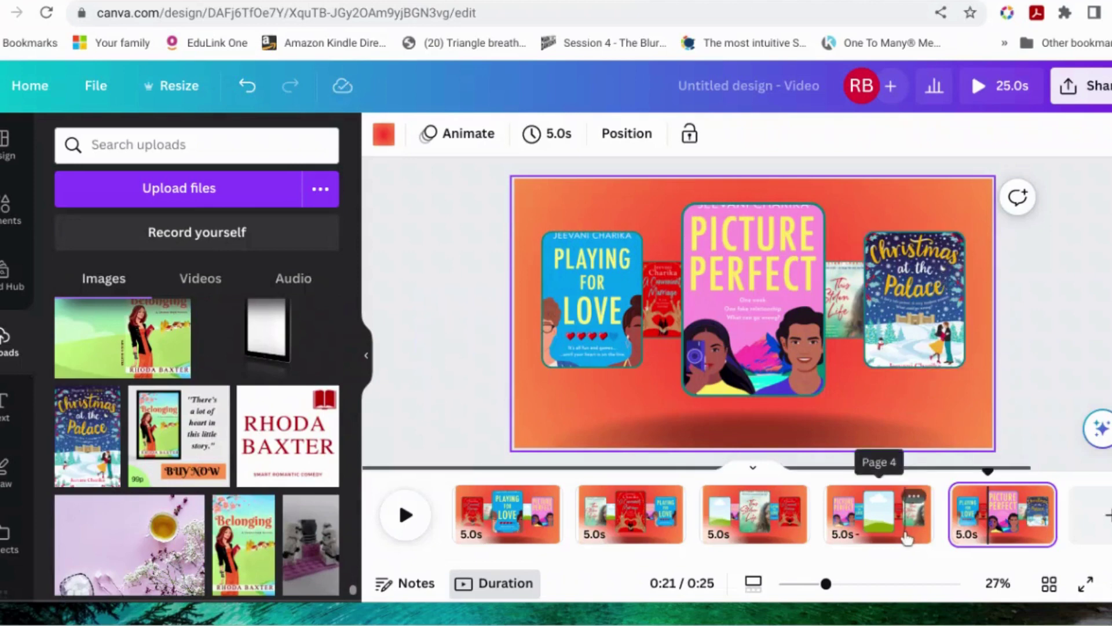
left_click(877, 510)
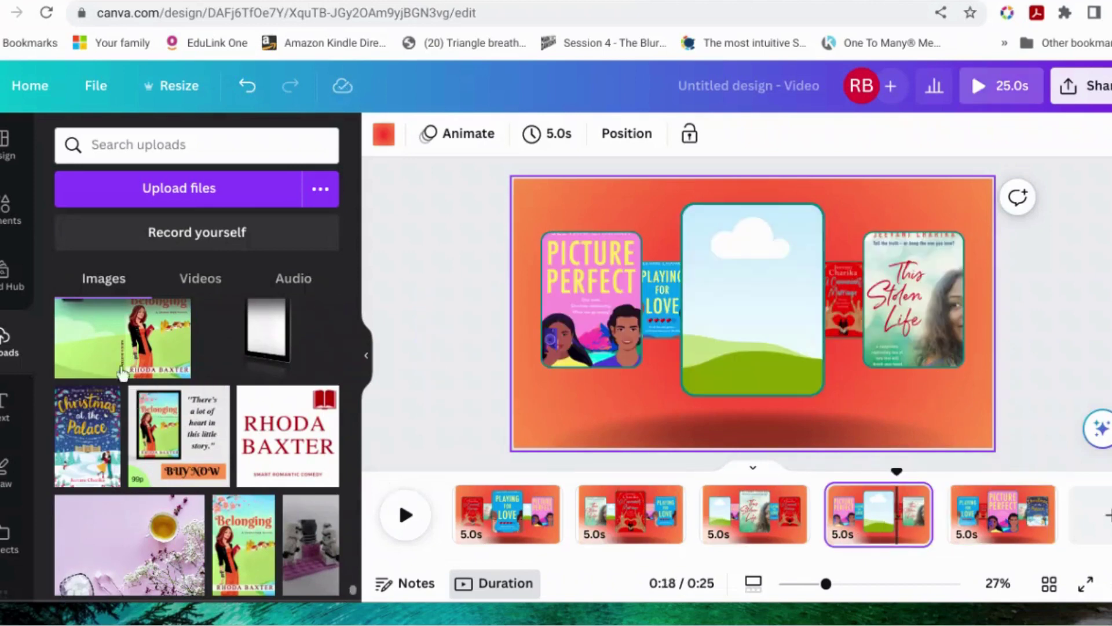
left_click_drag(110, 393, 747, 302)
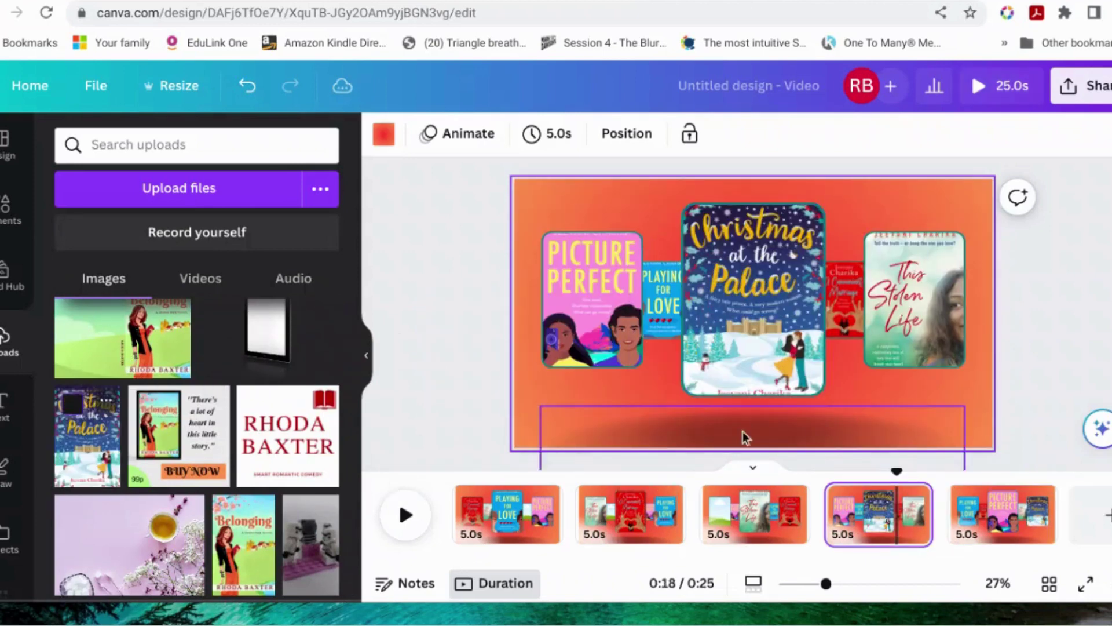
Step: Fill the empty frames on pages 3, 2 and 1 with the Christmas at the Palace cover
left_click(737, 510)
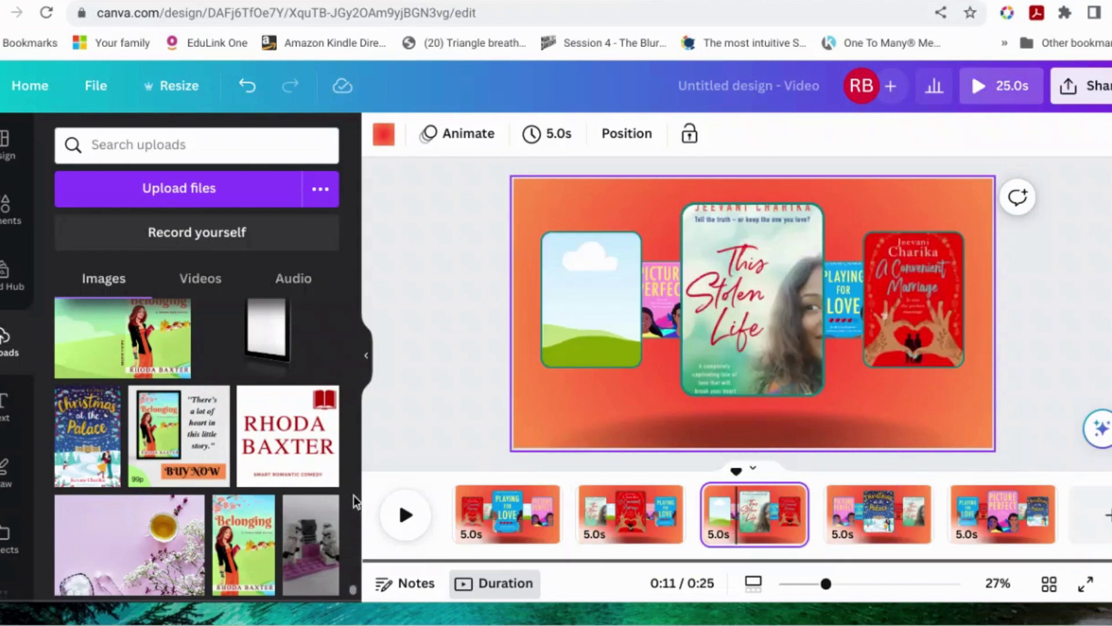
left_click_drag(90, 457, 618, 321)
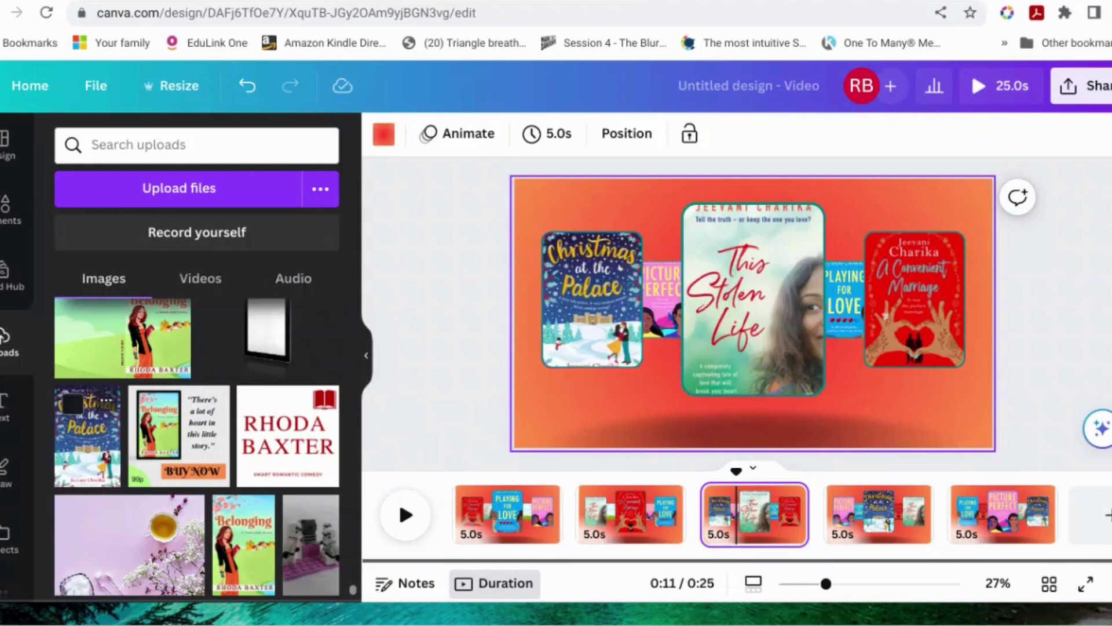
left_click(660, 540)
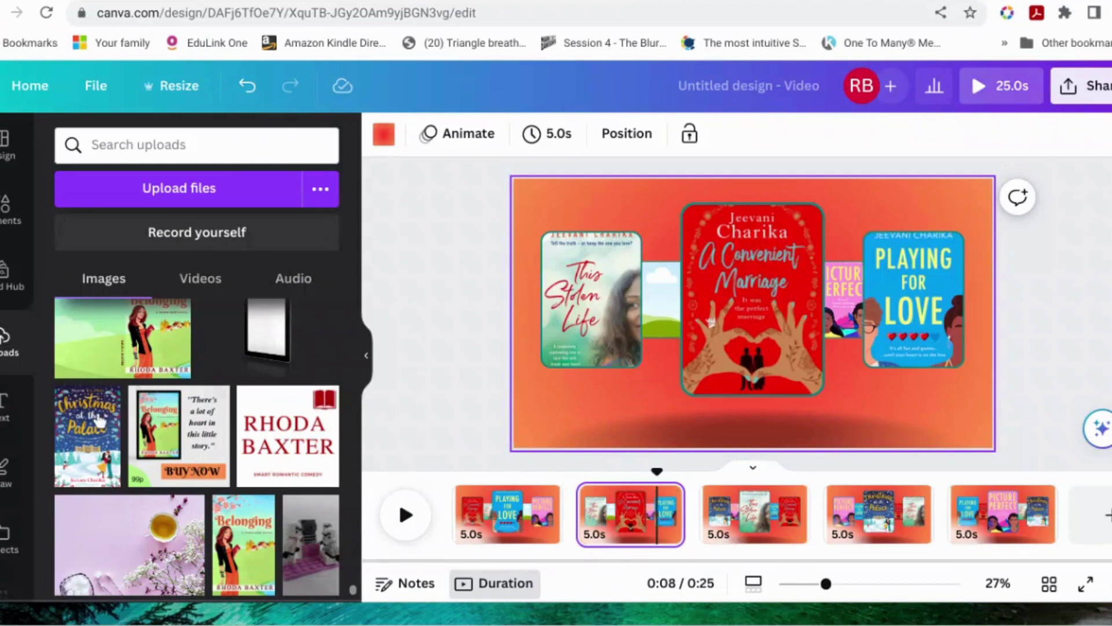
left_click_drag(100, 457, 660, 307)
left_click(524, 498)
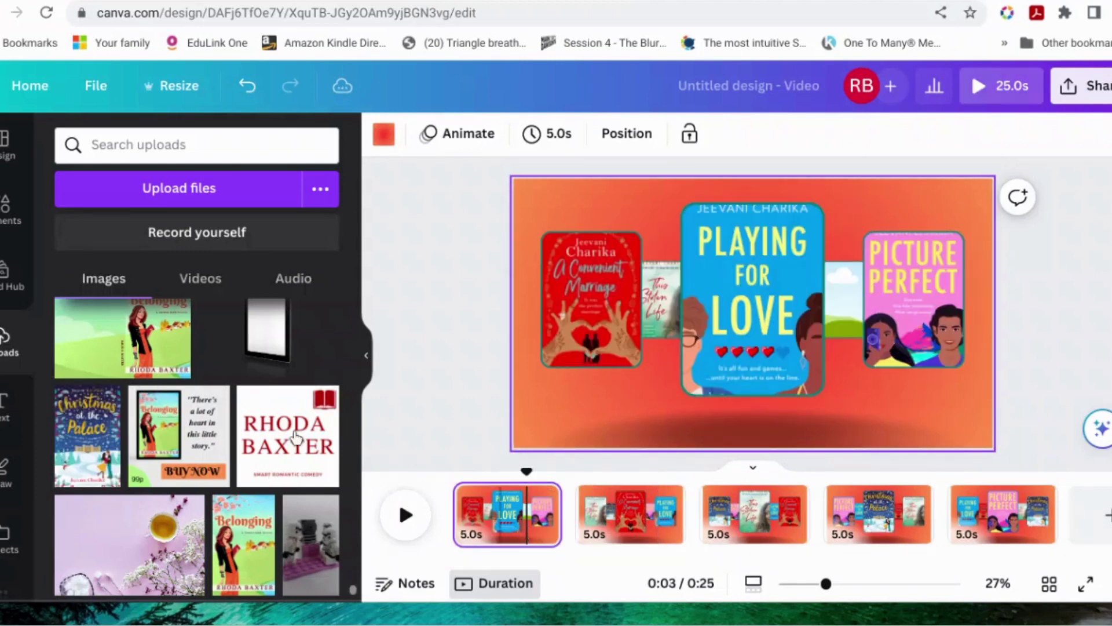
left_click_drag(87, 435, 852, 307)
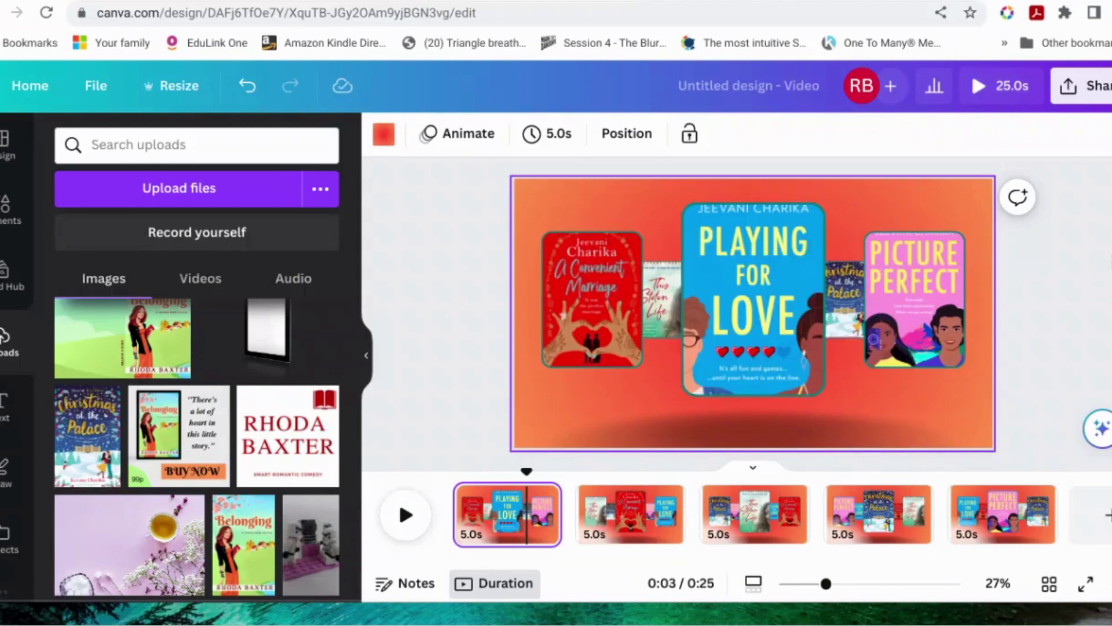
left_click(655, 463)
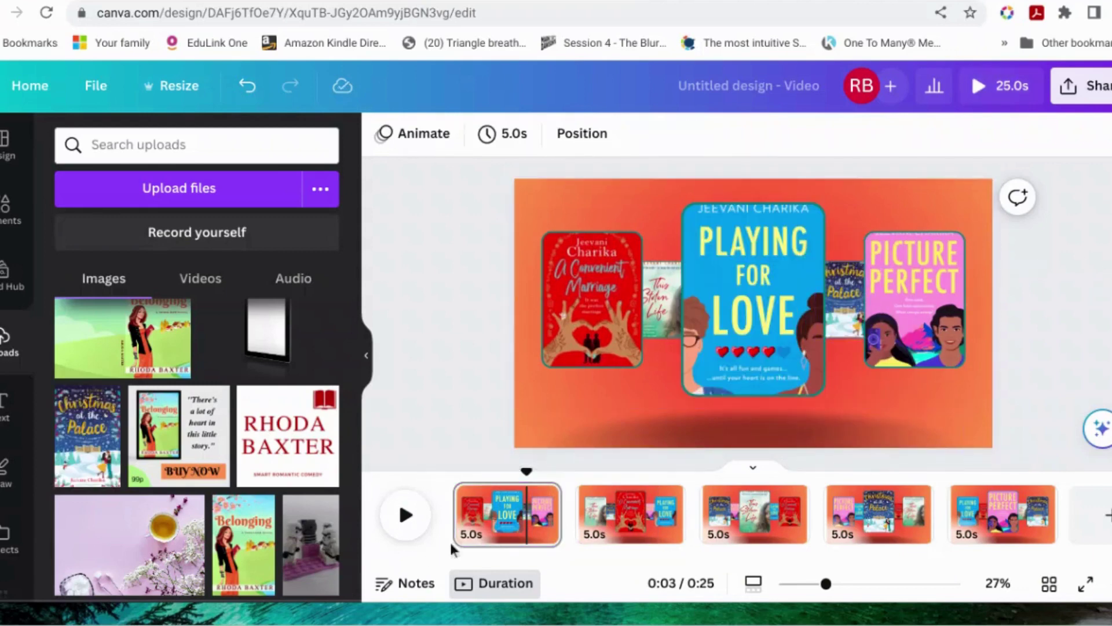
Step: Trim pages 1 and 2 to 1.0s each in the timeline
mouse_move(558, 512)
left_click_drag(524, 510, 494, 503)
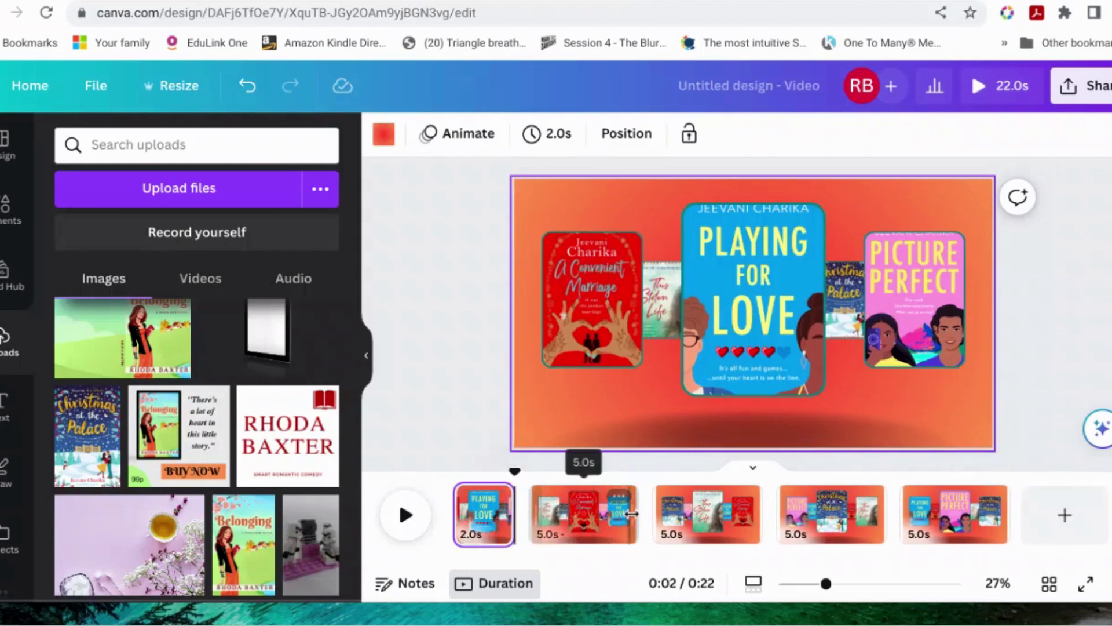
left_click_drag(584, 506, 492, 497)
left_click(582, 513)
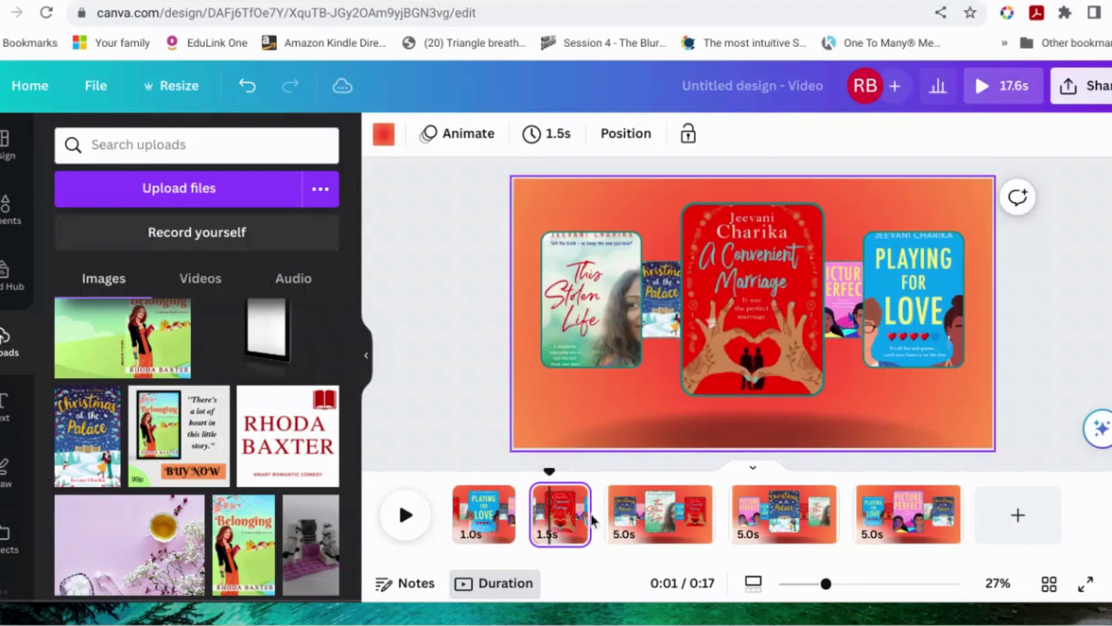
mouse_move(589, 514)
left_mouse_down()
mouse_move(570, 509)
mouse_move(579, 508)
left_mouse_up()
Step: Trim pages 3, 4 and 5 to 1.0s each and play the 5-second video full screen
left_click(660, 513)
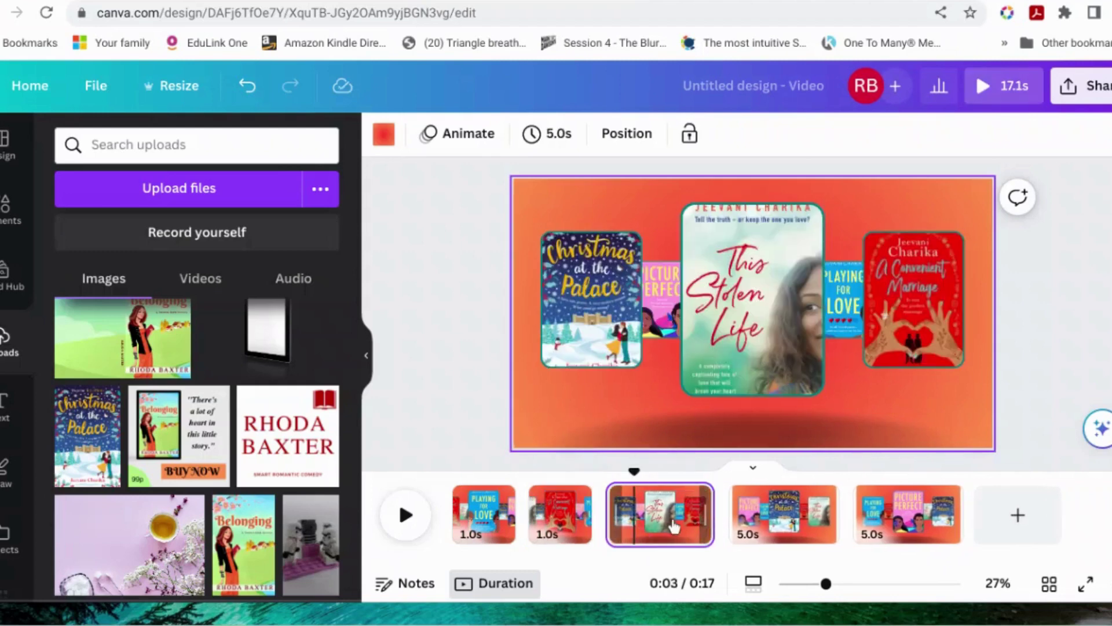
left_click_drag(712, 512, 621, 506)
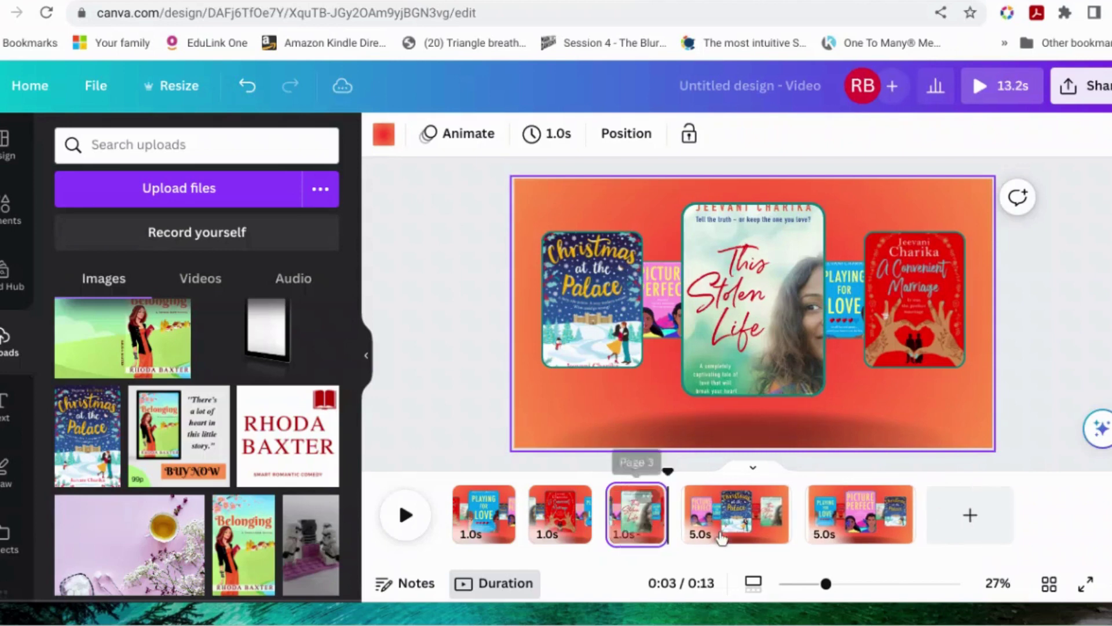
left_click(771, 516)
left_click_drag(787, 511, 721, 499)
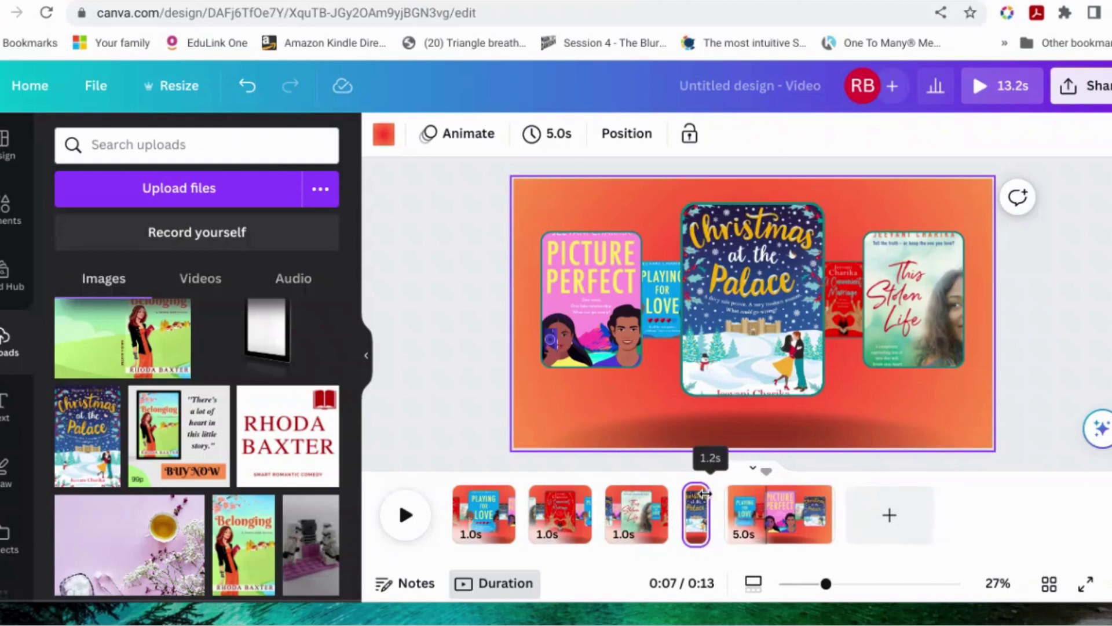
left_click_drag(712, 503, 713, 504)
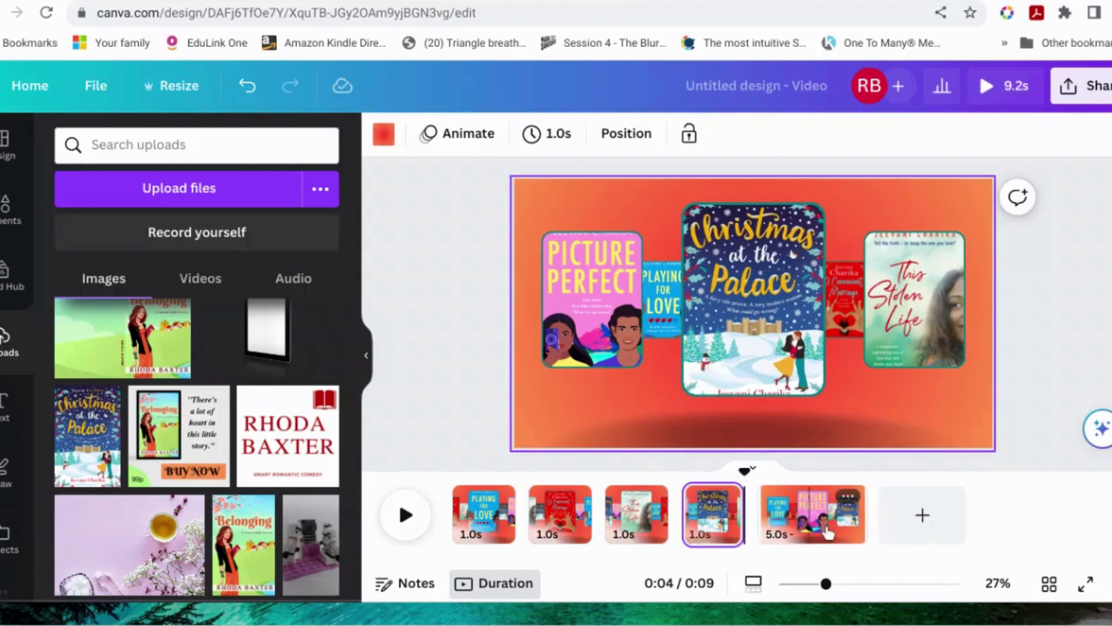
left_click(863, 519)
left_click_drag(835, 516, 779, 505)
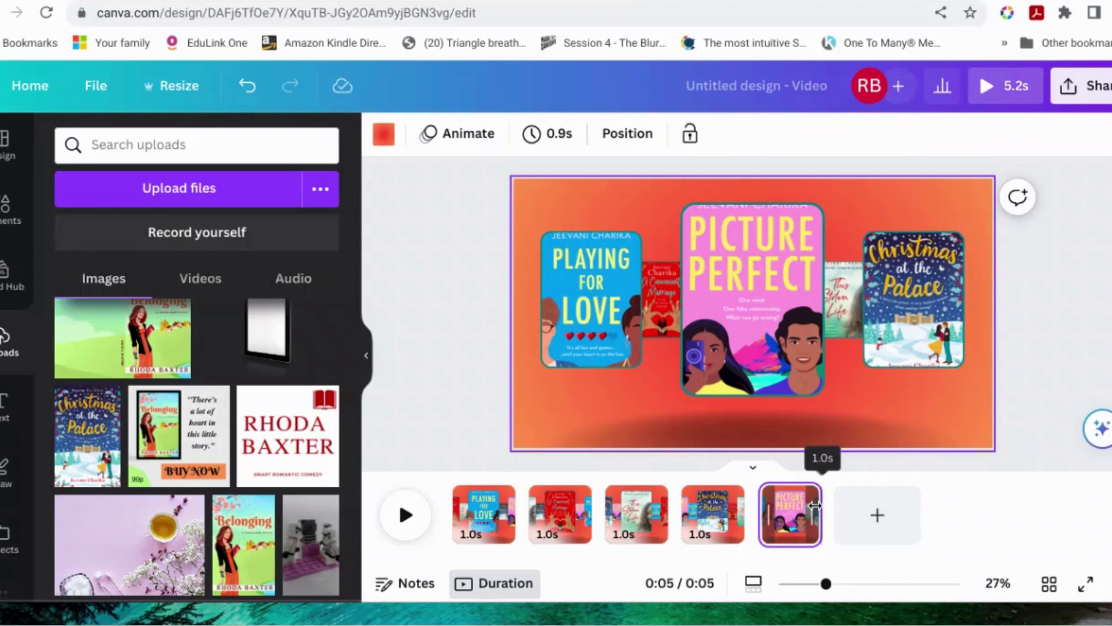
left_click_drag(814, 505, 815, 505)
left_click(1014, 90)
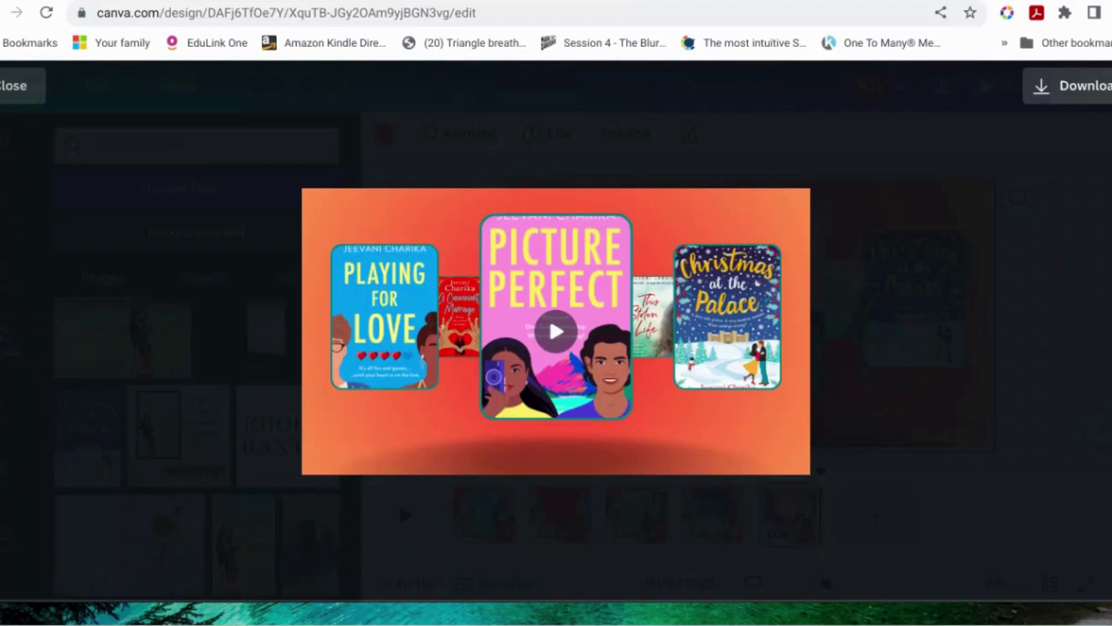
Step: Exit the full-screen preview back to the editor with its five 1.0s pages
left_click(23, 86)
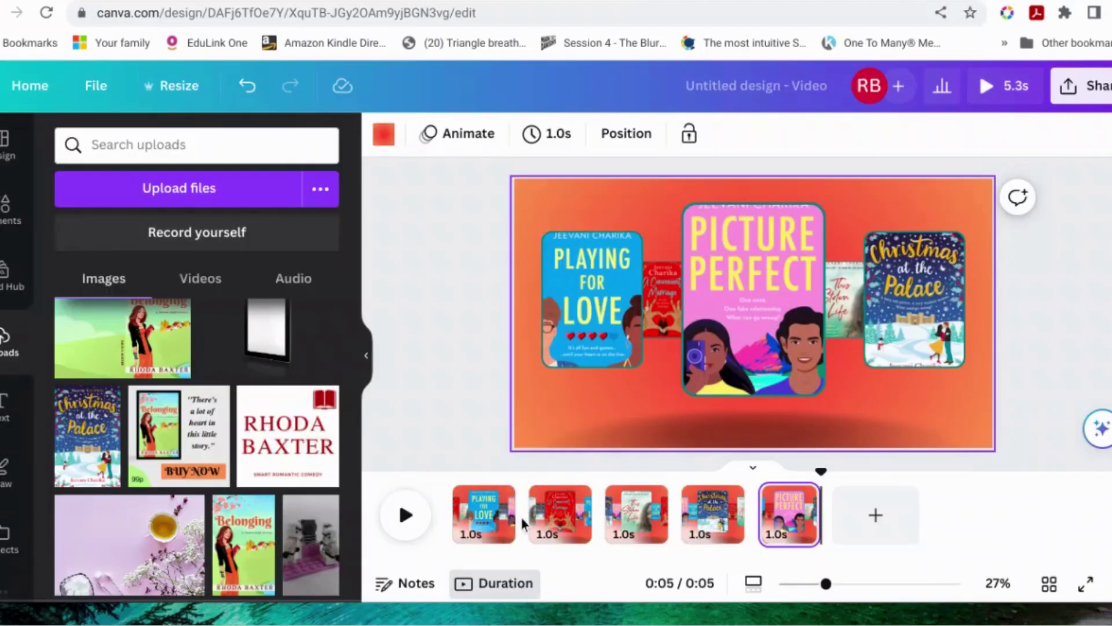
mouse_move(522, 518)
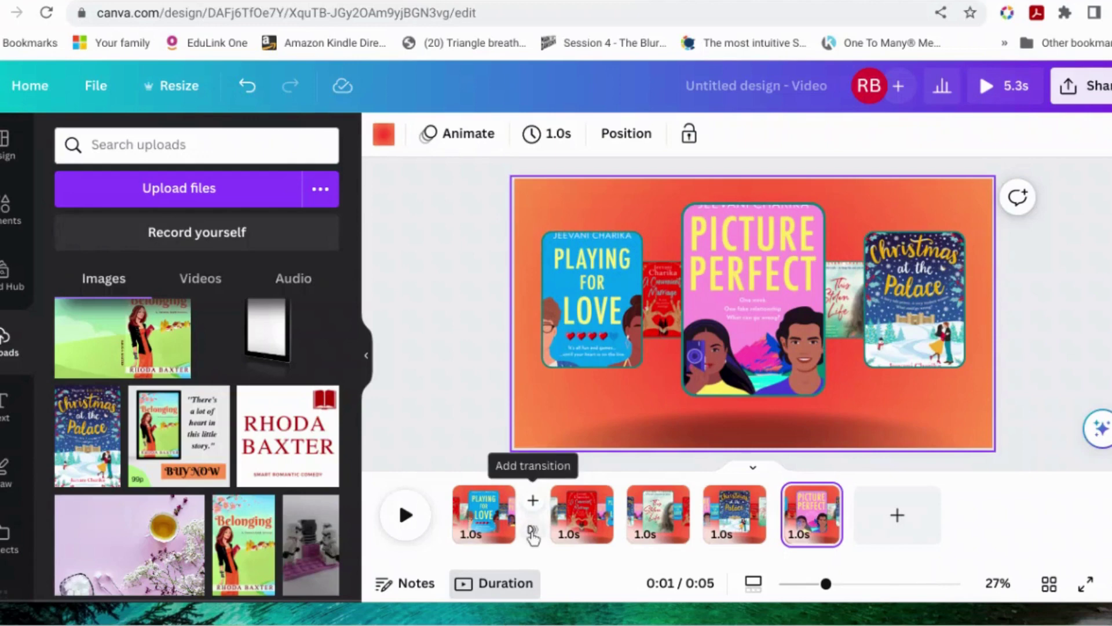
Step: Link pages 1–2 with a 0.5s Match & Move transition and pages 2–3 with Match & Move
left_click(531, 532)
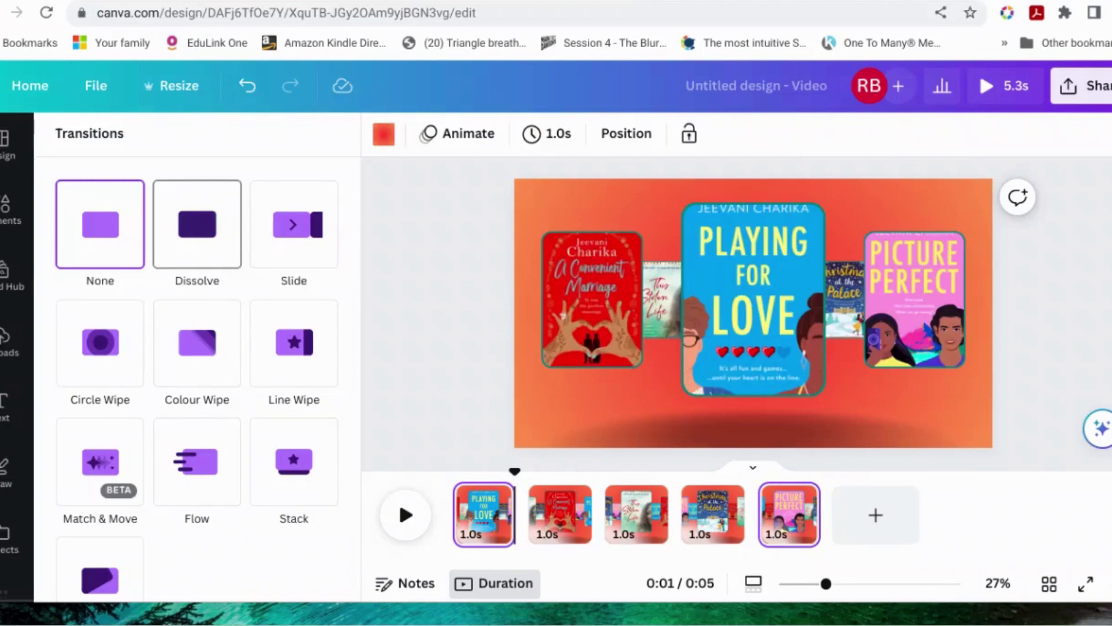
scroll(197, 278, "down", 1)
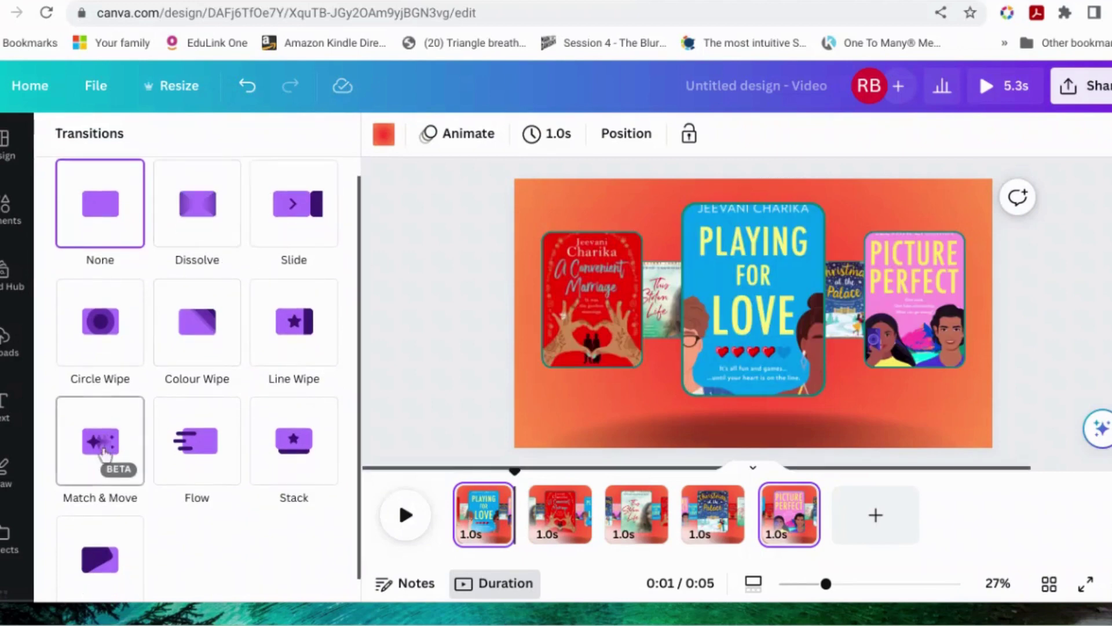
left_click(110, 445)
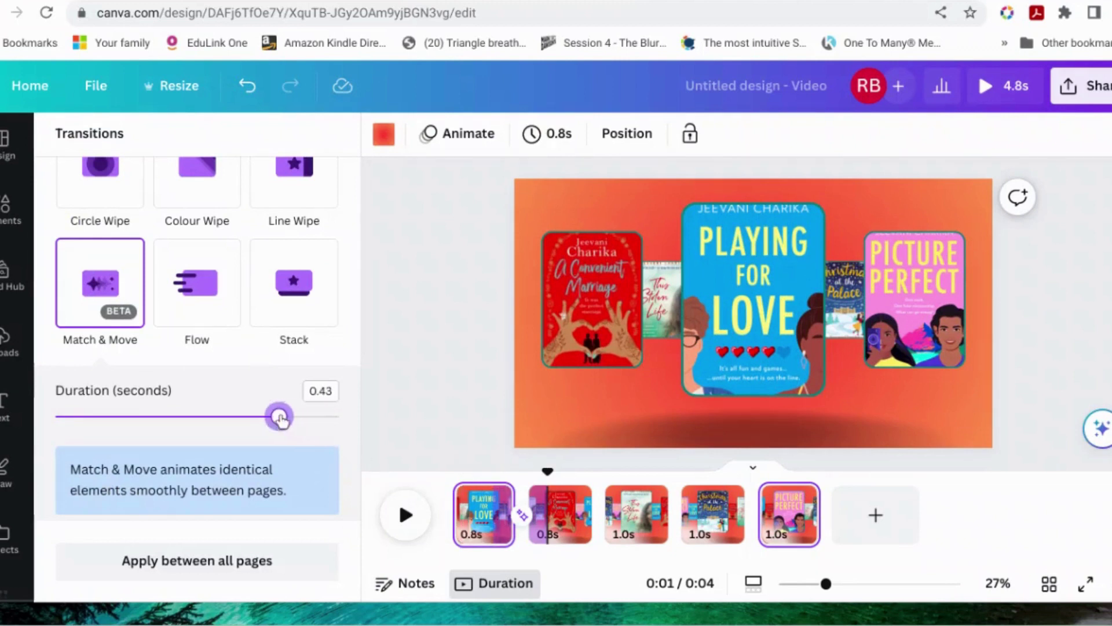
left_click_drag(253, 417, 335, 417)
left_click(607, 532)
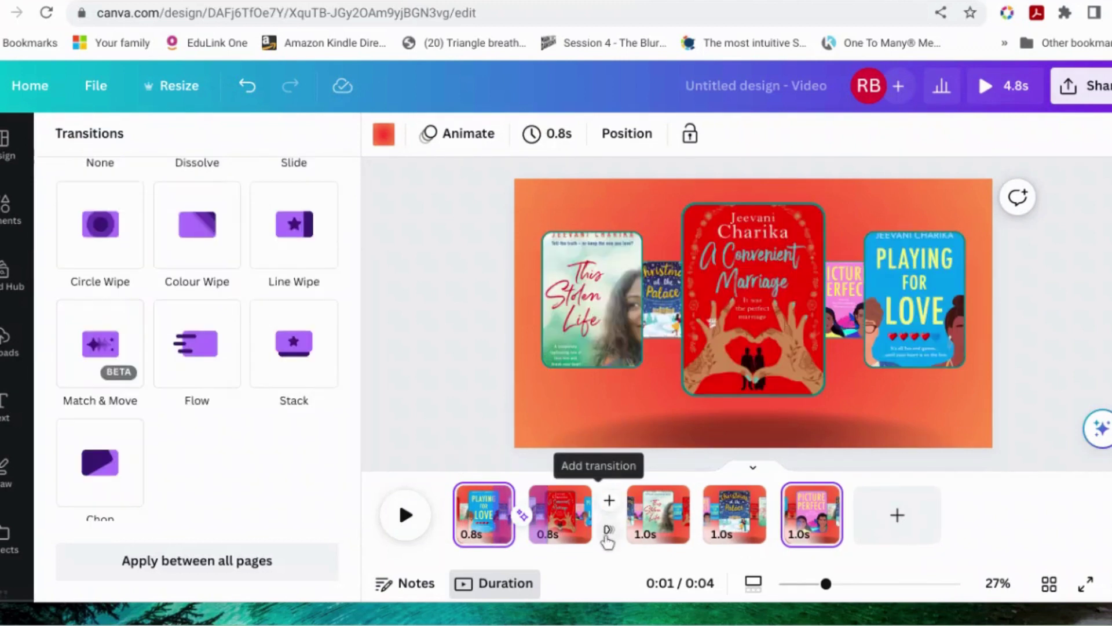
left_click(100, 341)
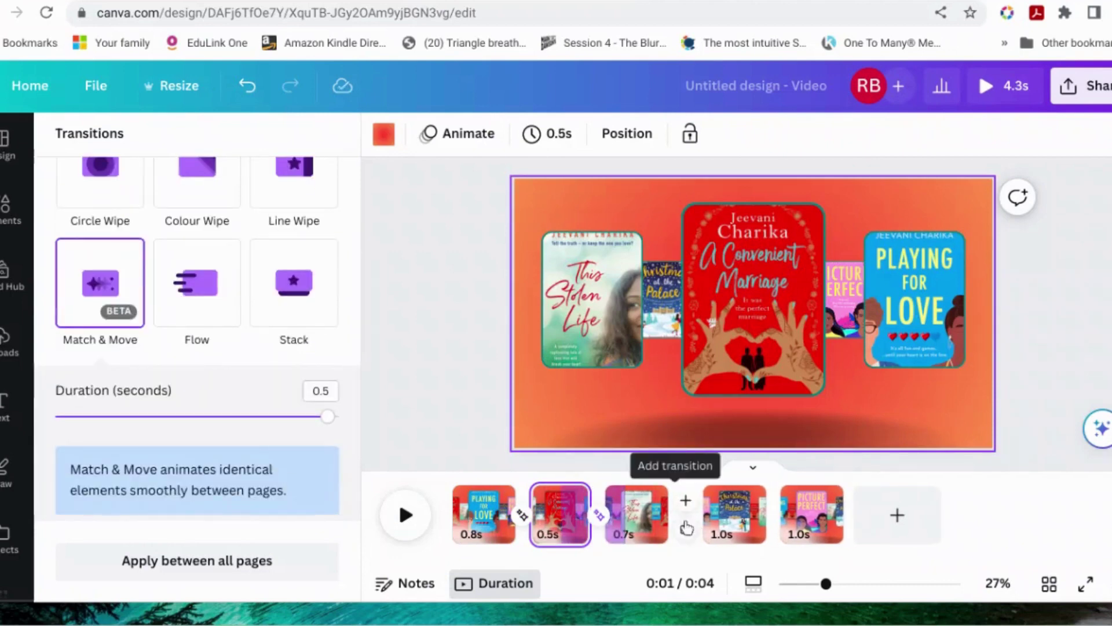
Step: Add Match & Move between pages 3–4 and 4–5, then preview the 3.3s video full screen
left_click(684, 532)
left_click(101, 371)
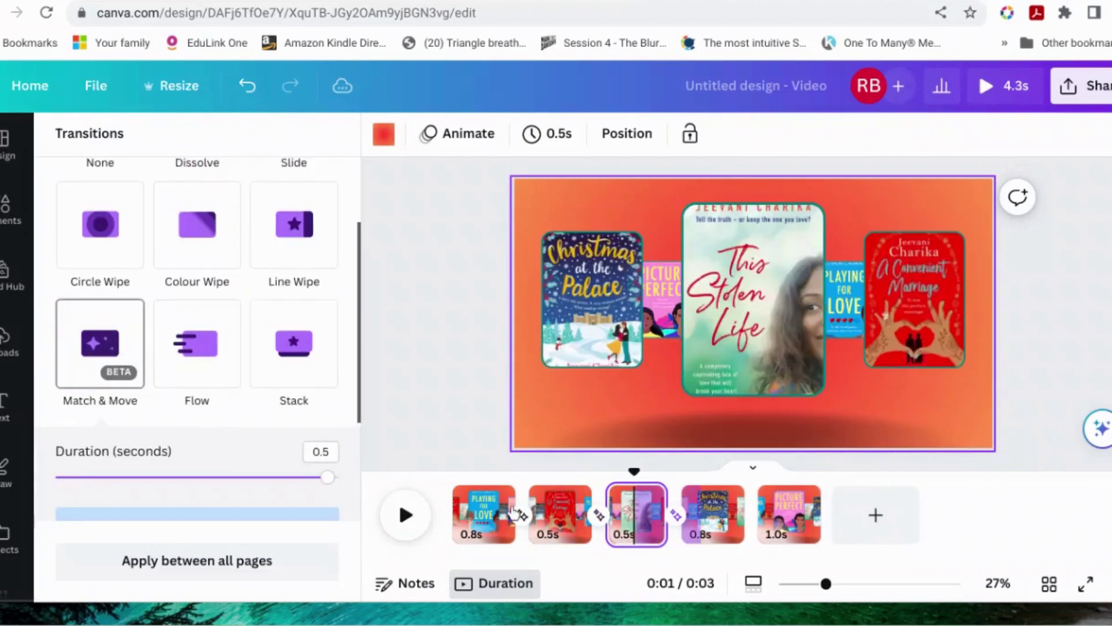
left_click(747, 518)
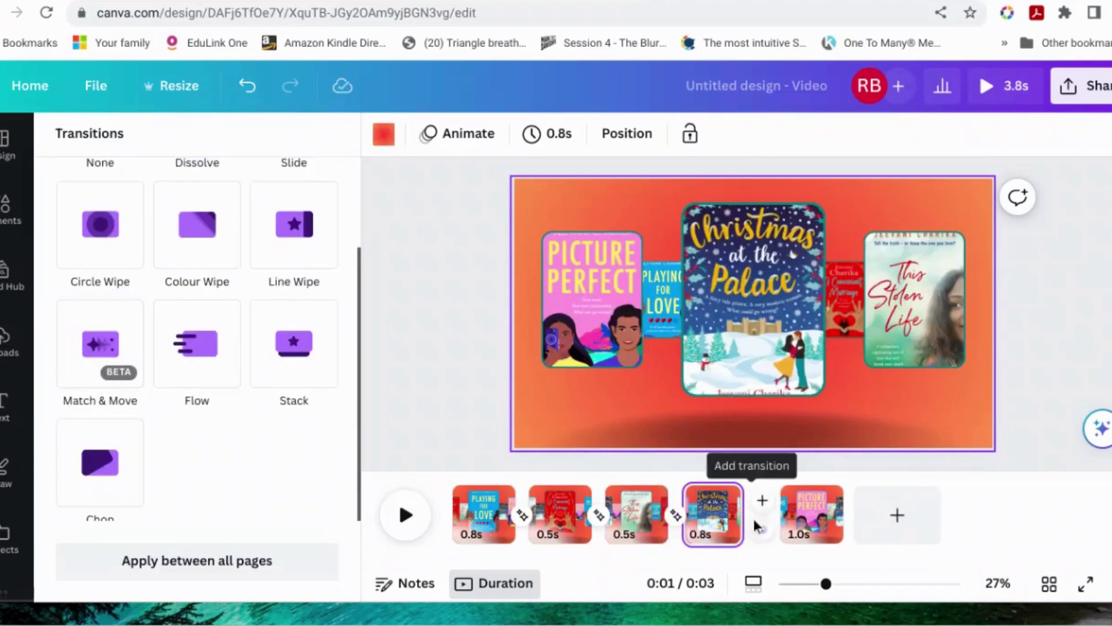
left_click(762, 531)
left_click(101, 344)
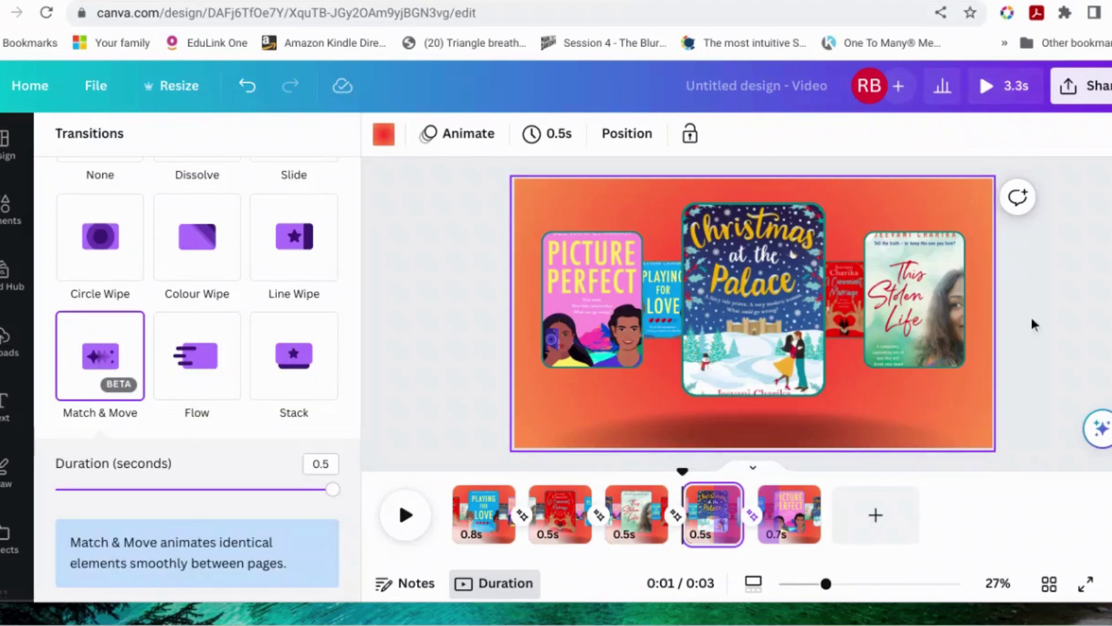
left_click(1008, 88)
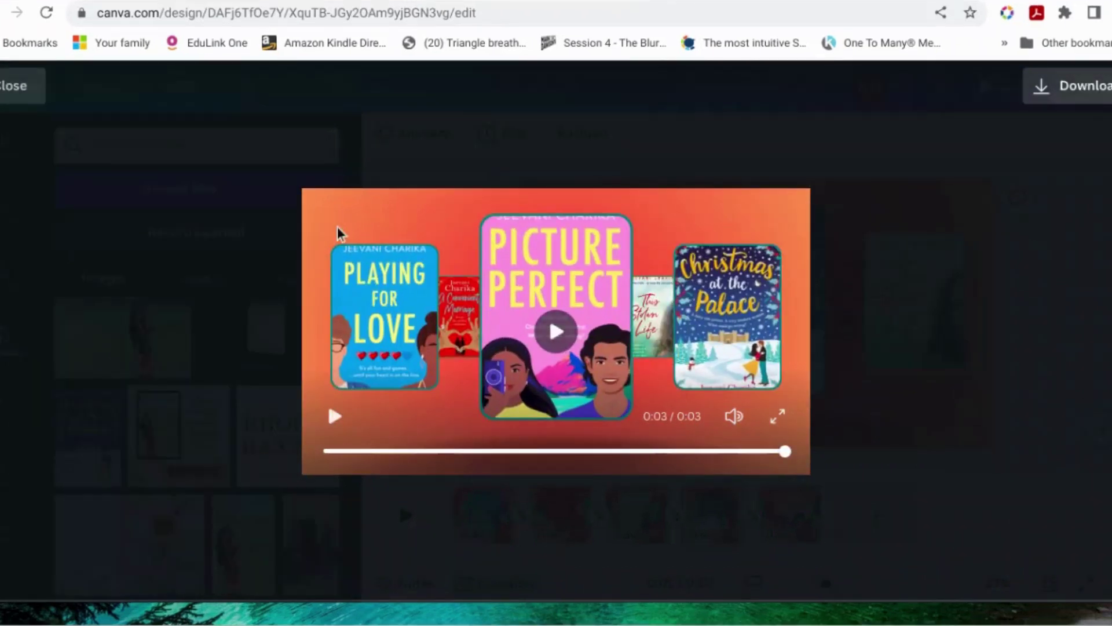
Step: Close the preview player to return to the editor with the 3.3s carousel
left_click(12, 88)
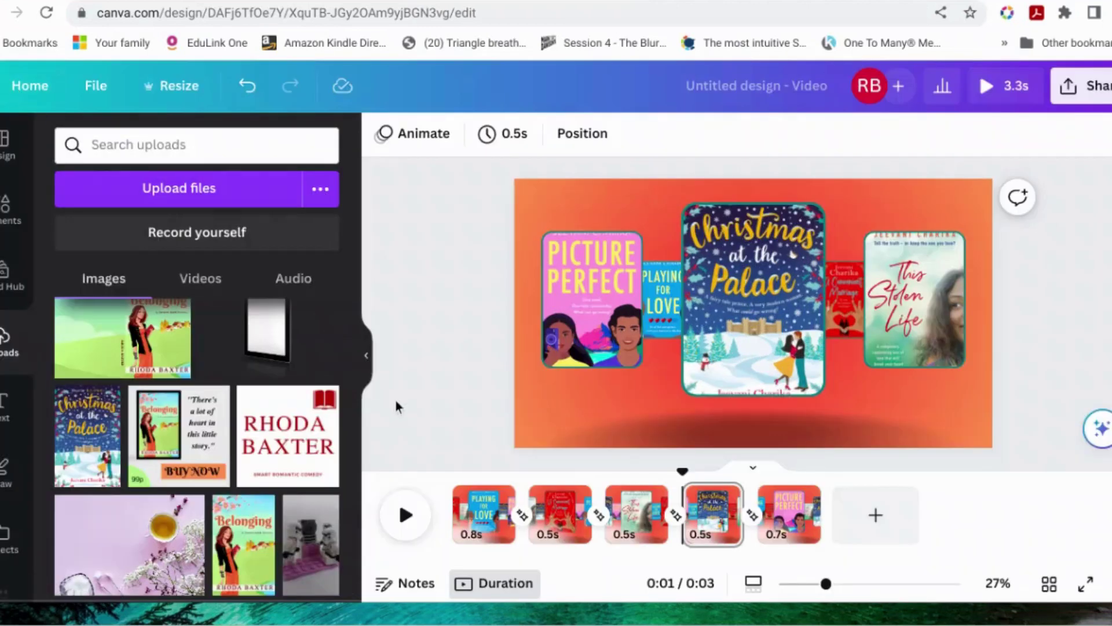